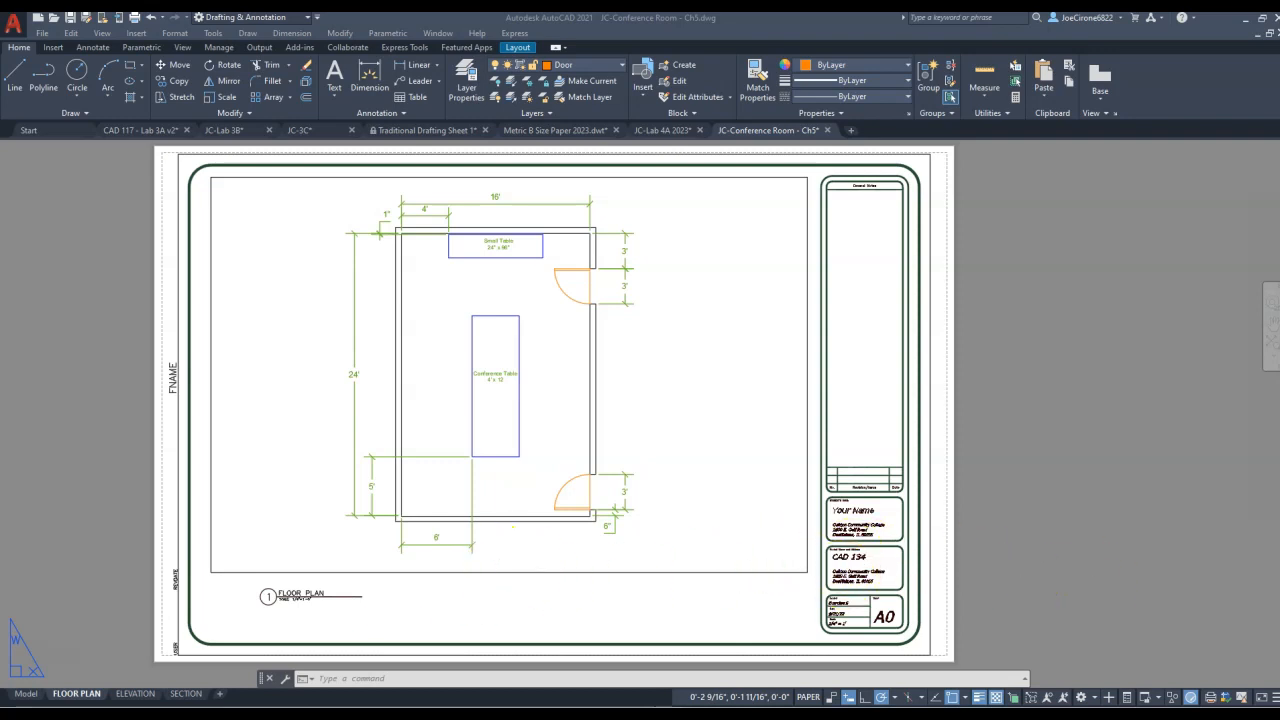
Switch from the FLOOR PLAN layout to model space and bring the conference room plan into view.
left_click(27, 694)
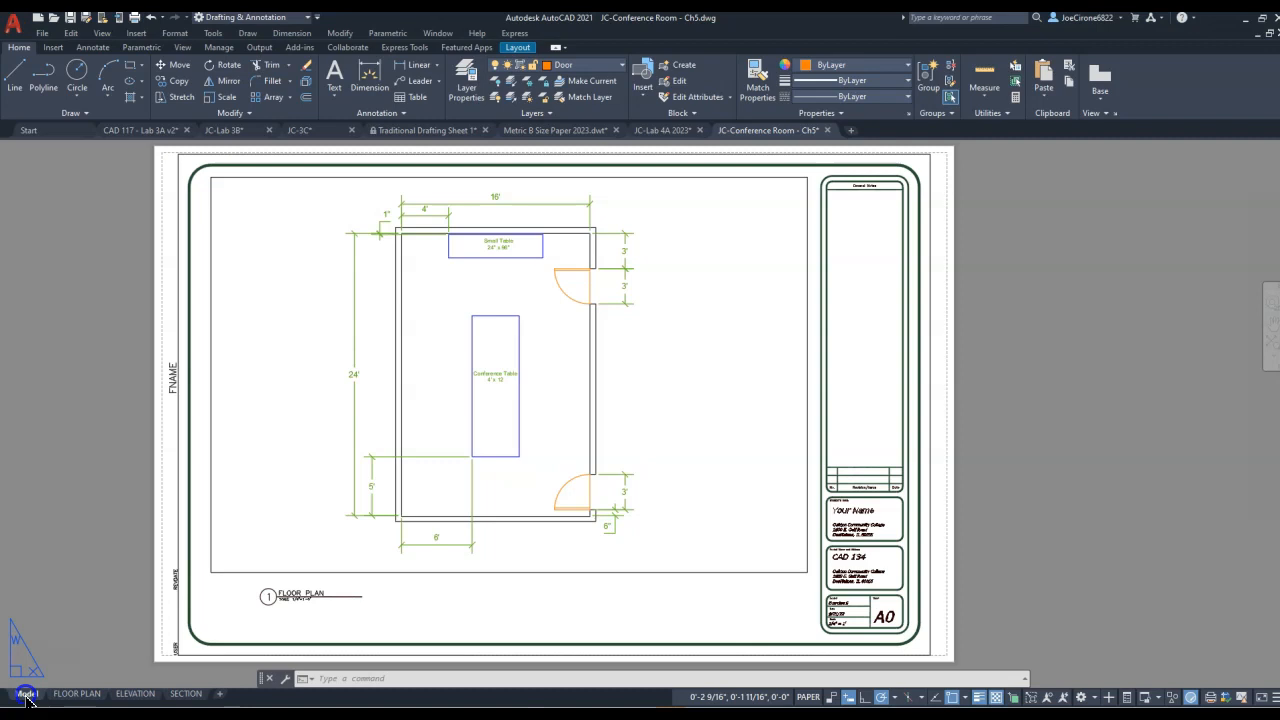
left_click(80, 608)
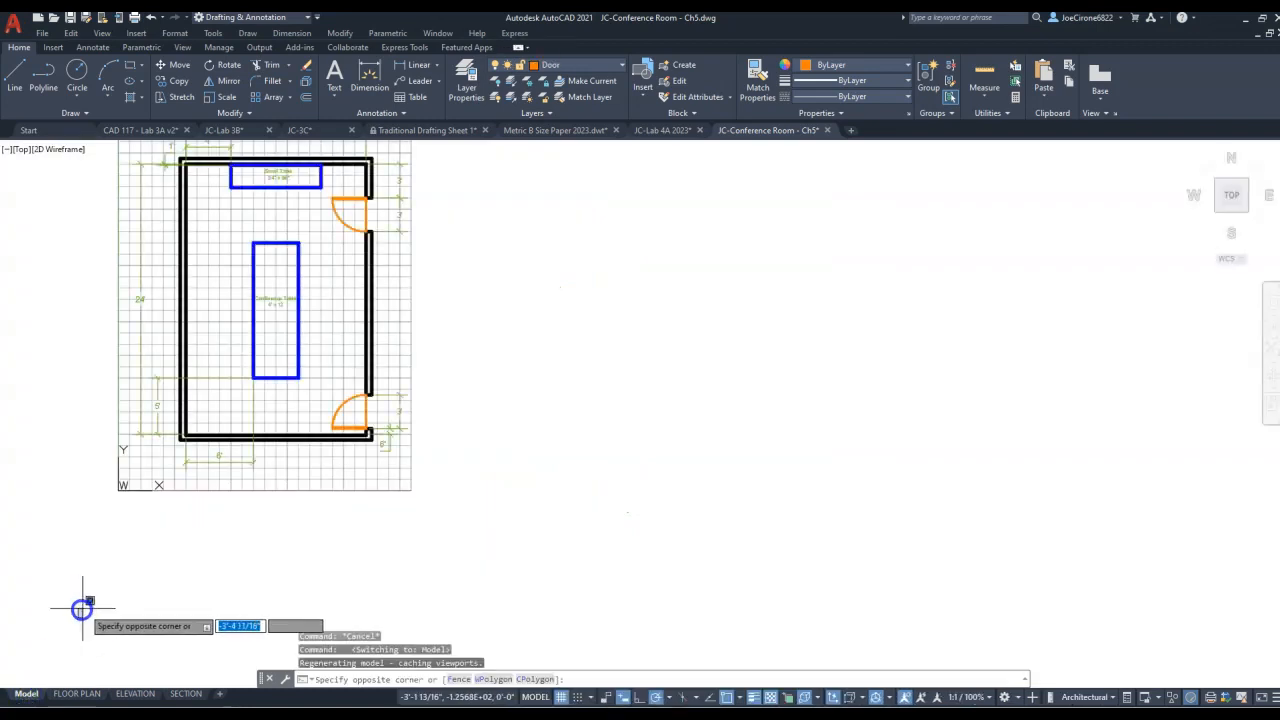
left_click(18, 558)
middle_click_drag(95, 520, 340, 606)
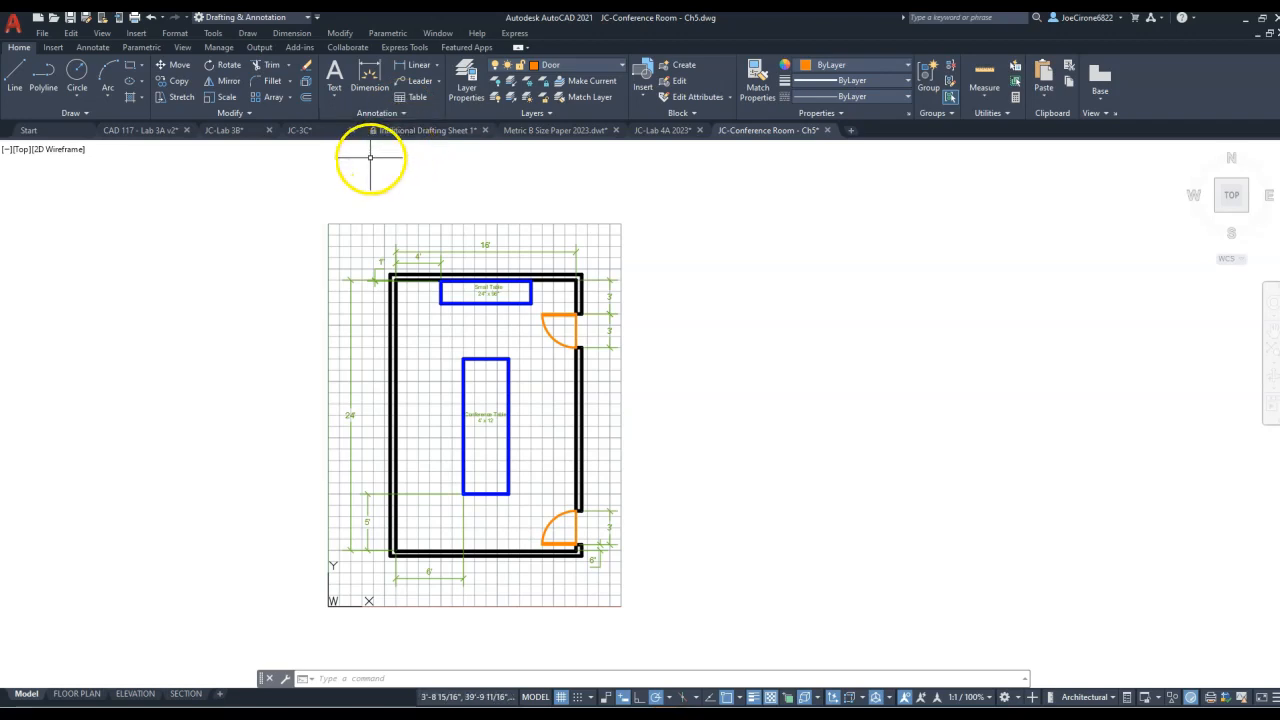
Check which object snap modes are enabled for placing linear dimensions.
left_click(437, 66)
left_click(430, 92)
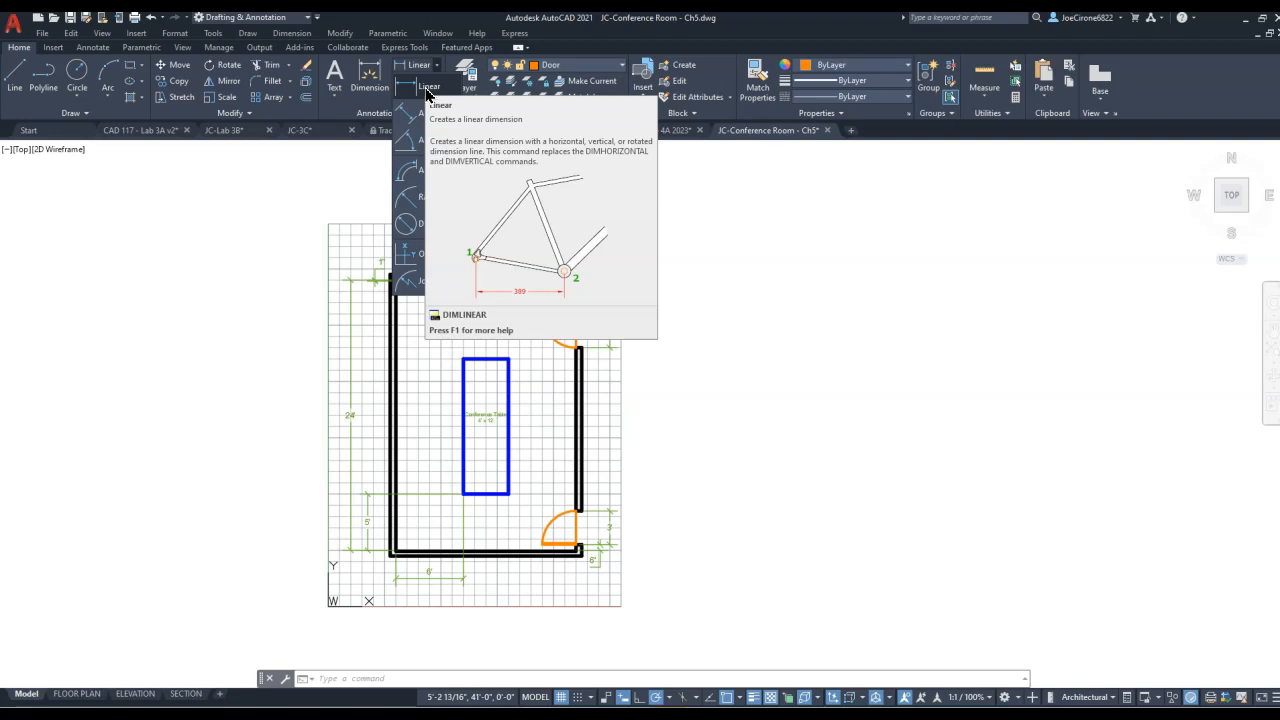
left_click(427, 93)
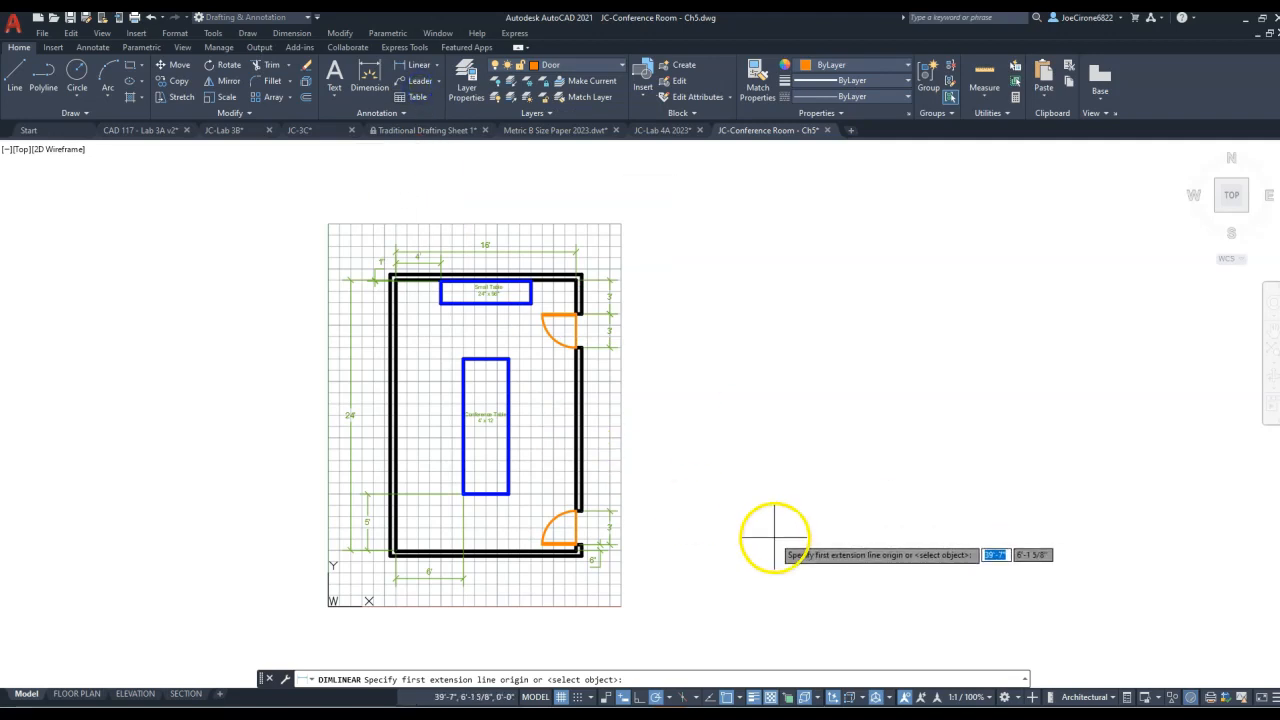
scroll(491, 500, "up", 5)
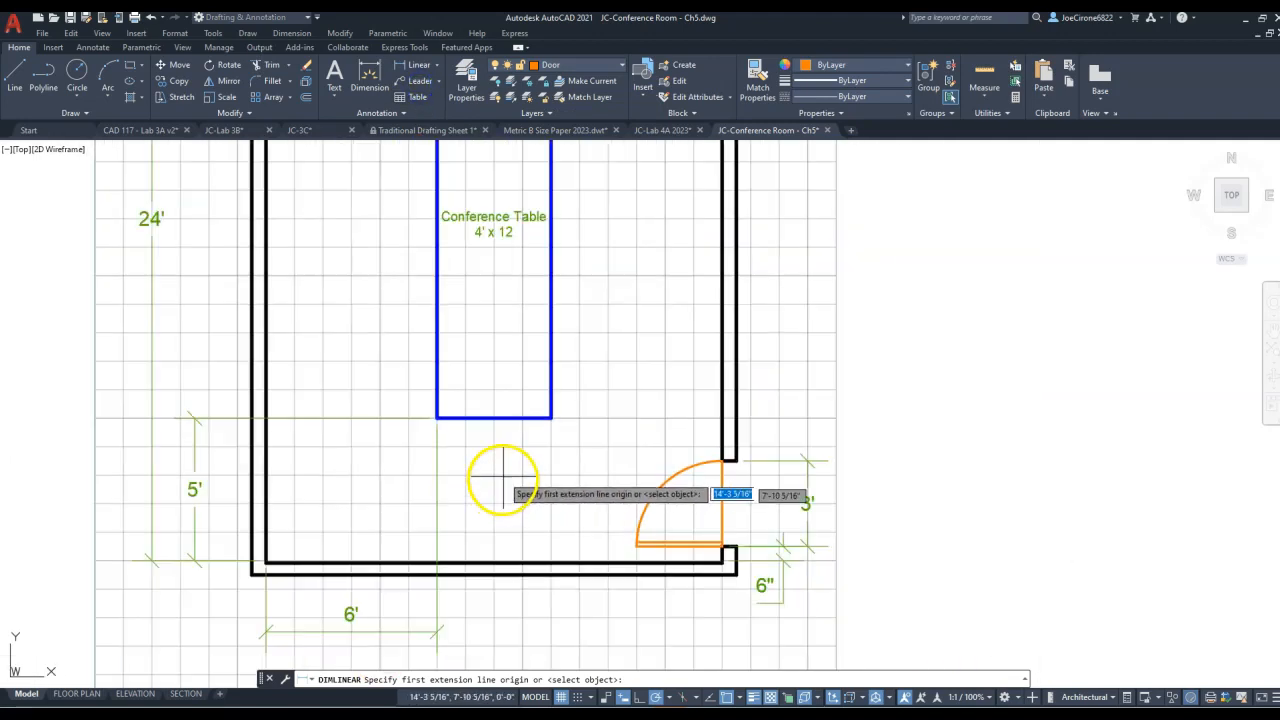
middle_click_drag(491, 528, 454, 560)
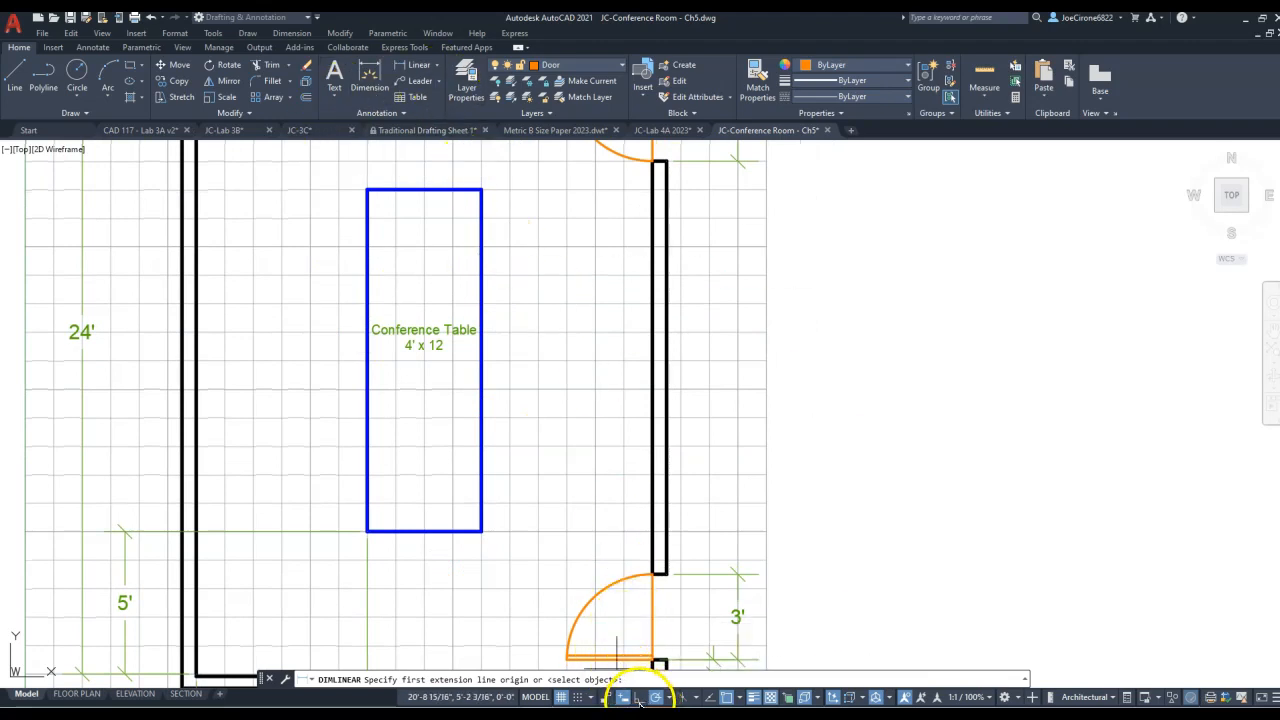
left_click(740, 698)
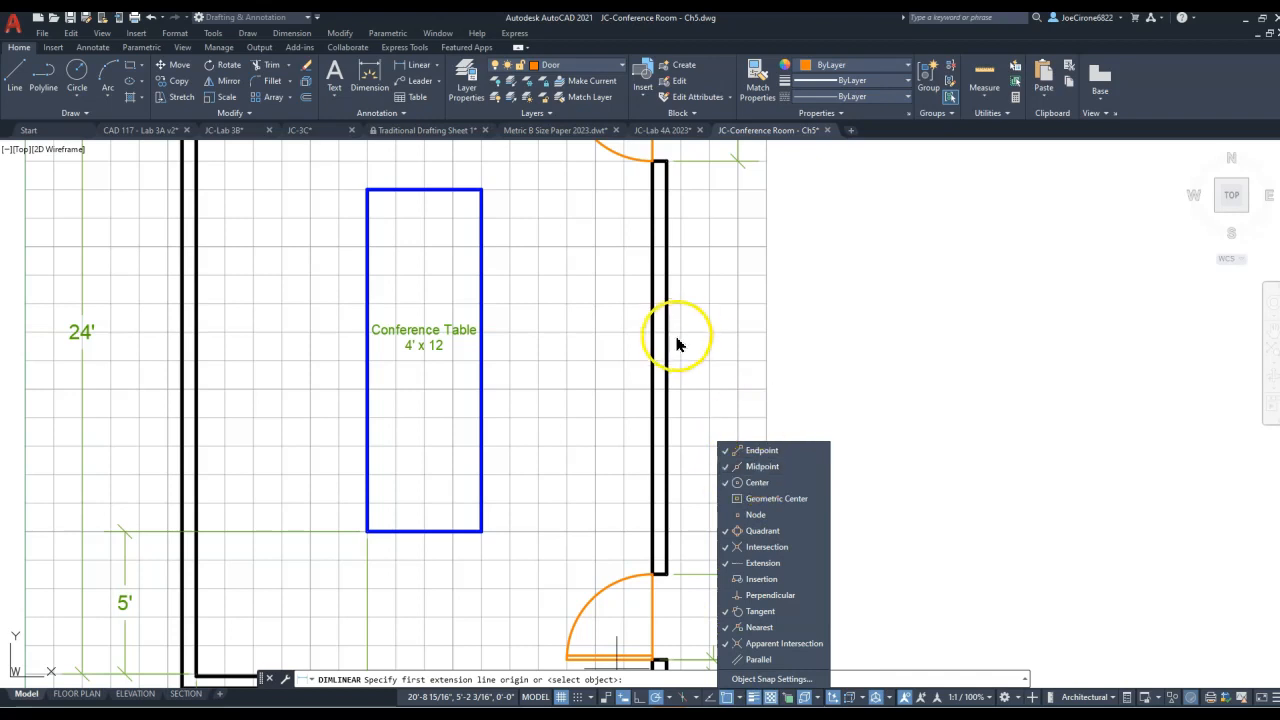
key("Escape")
left_click(831, 346)
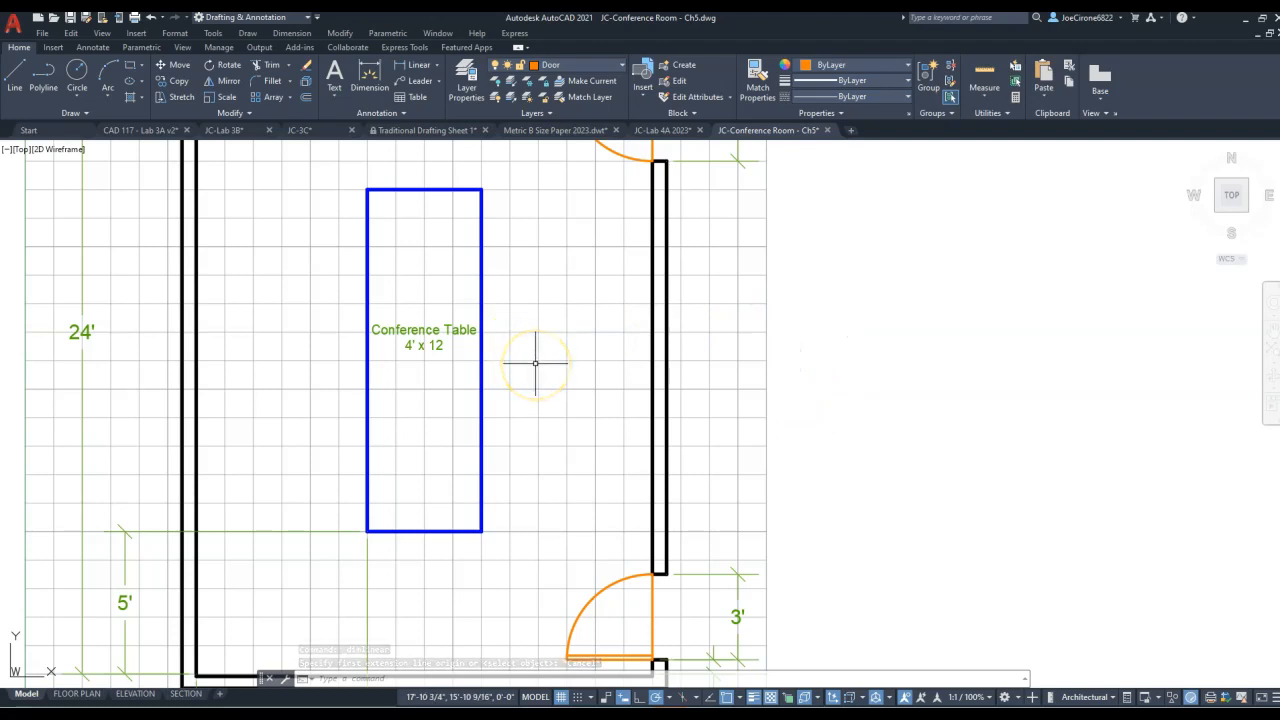
Add a linear dimension to the conference table's length, placed between the table and the wall with the doors.
left_click(413, 64)
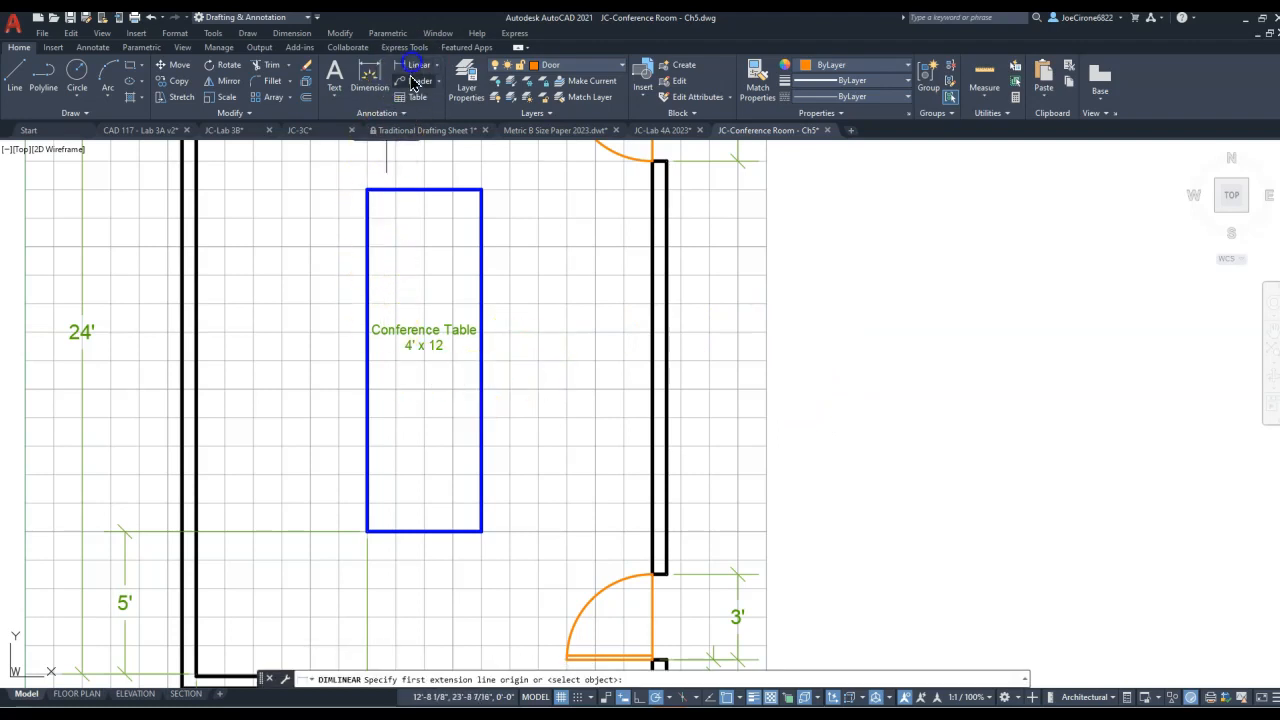
left_click(481, 189)
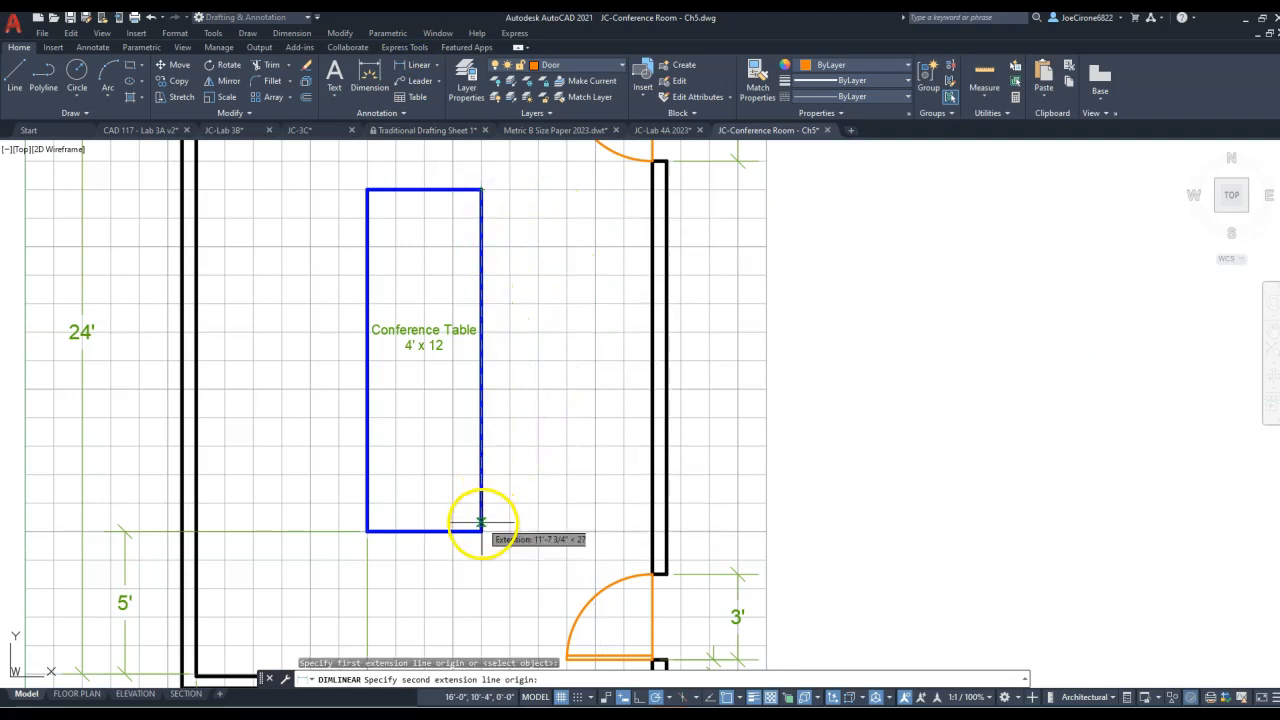
left_click(481, 530)
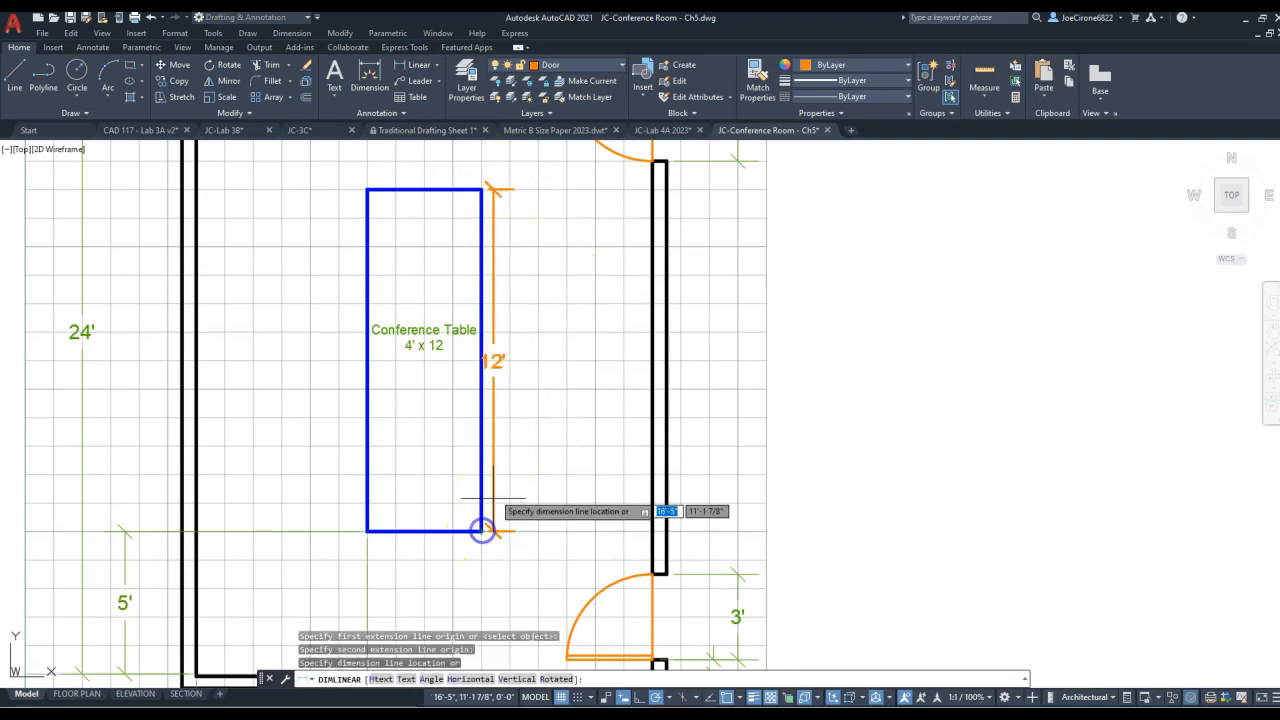
left_click(543, 412)
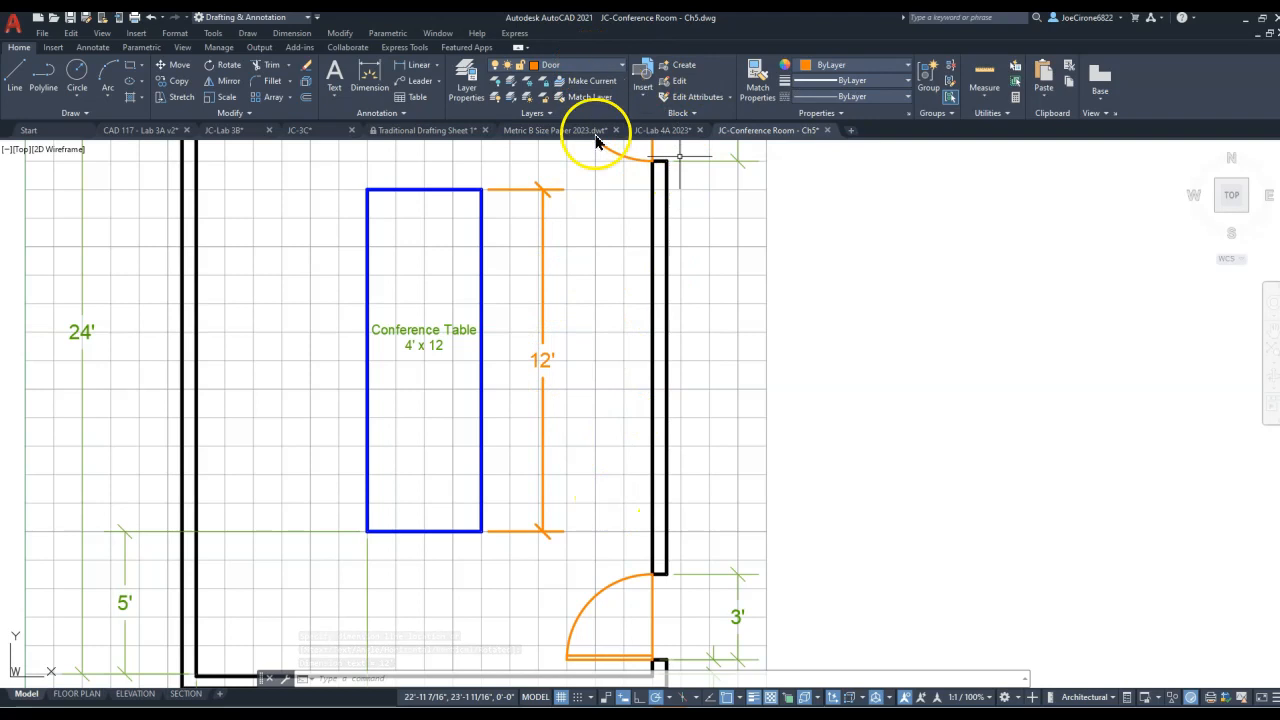
Move the conference table's length dimension to the Dimension layer.
left_click(543, 262)
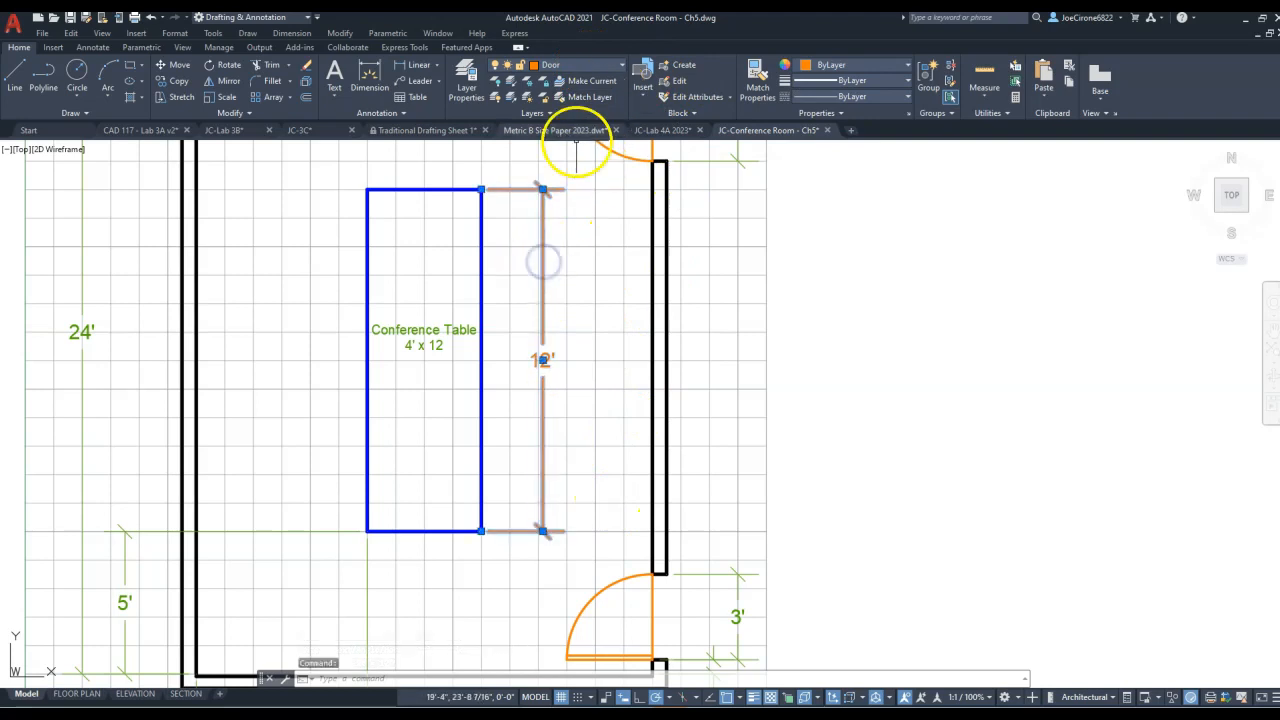
left_click(600, 65)
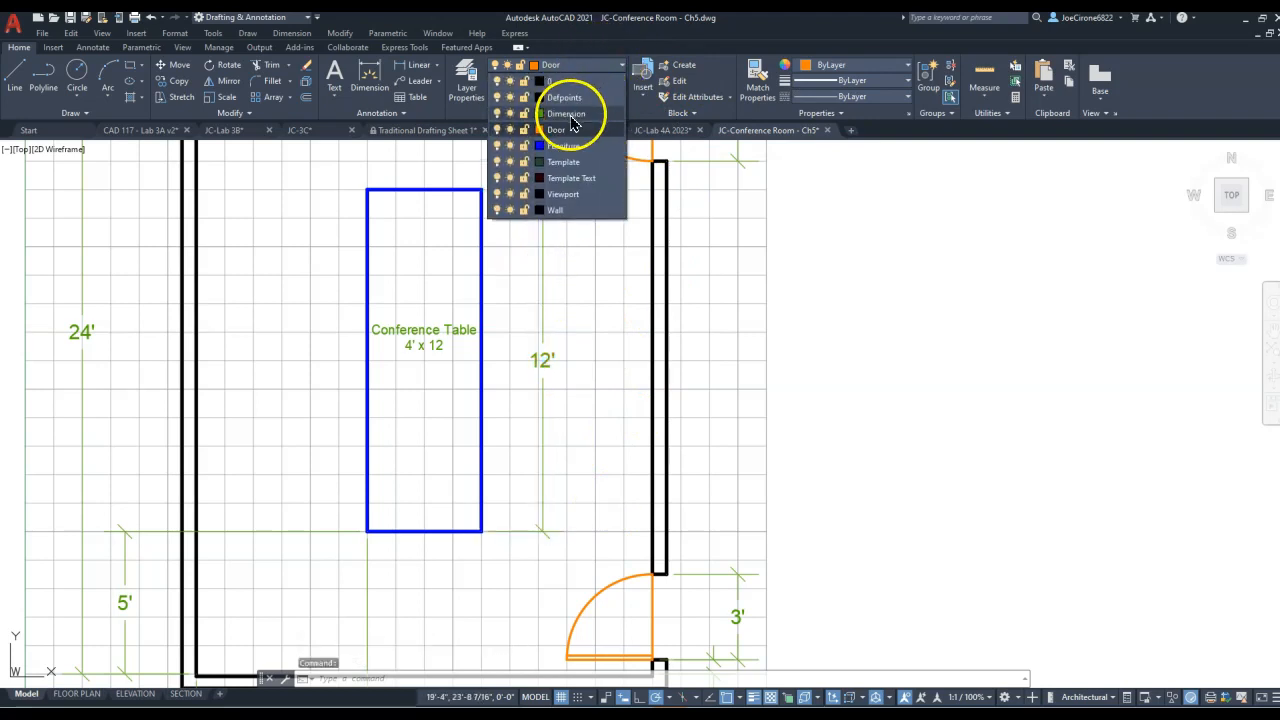
left_click(568, 114)
key("Escape")
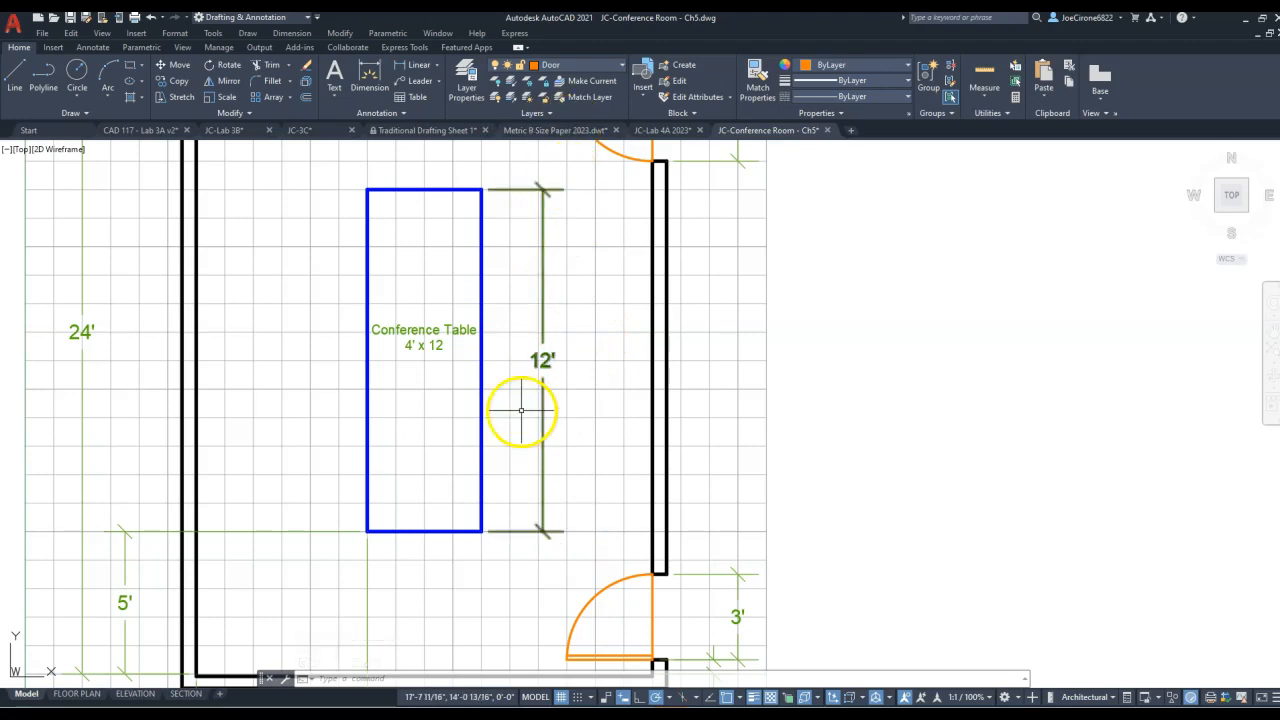
Add a linear dimension to the conference table's width, placed just below its lower edge.
left_click(417, 64)
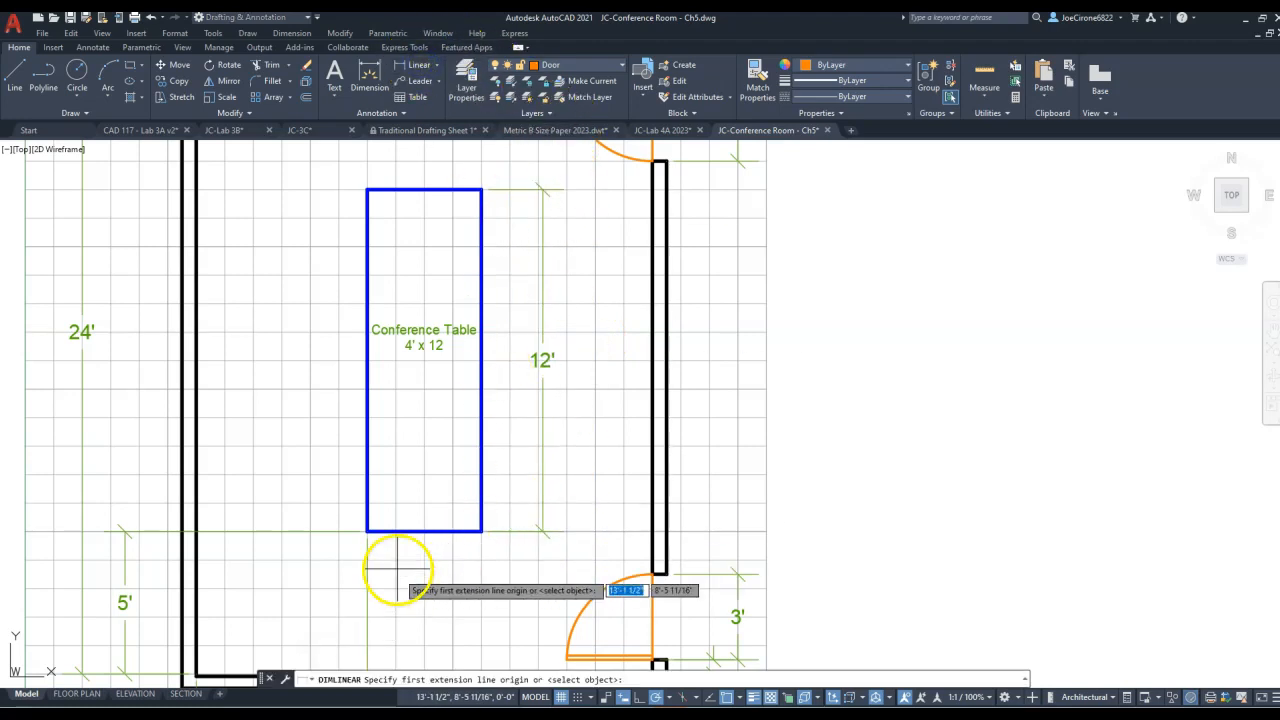
left_click(367, 531)
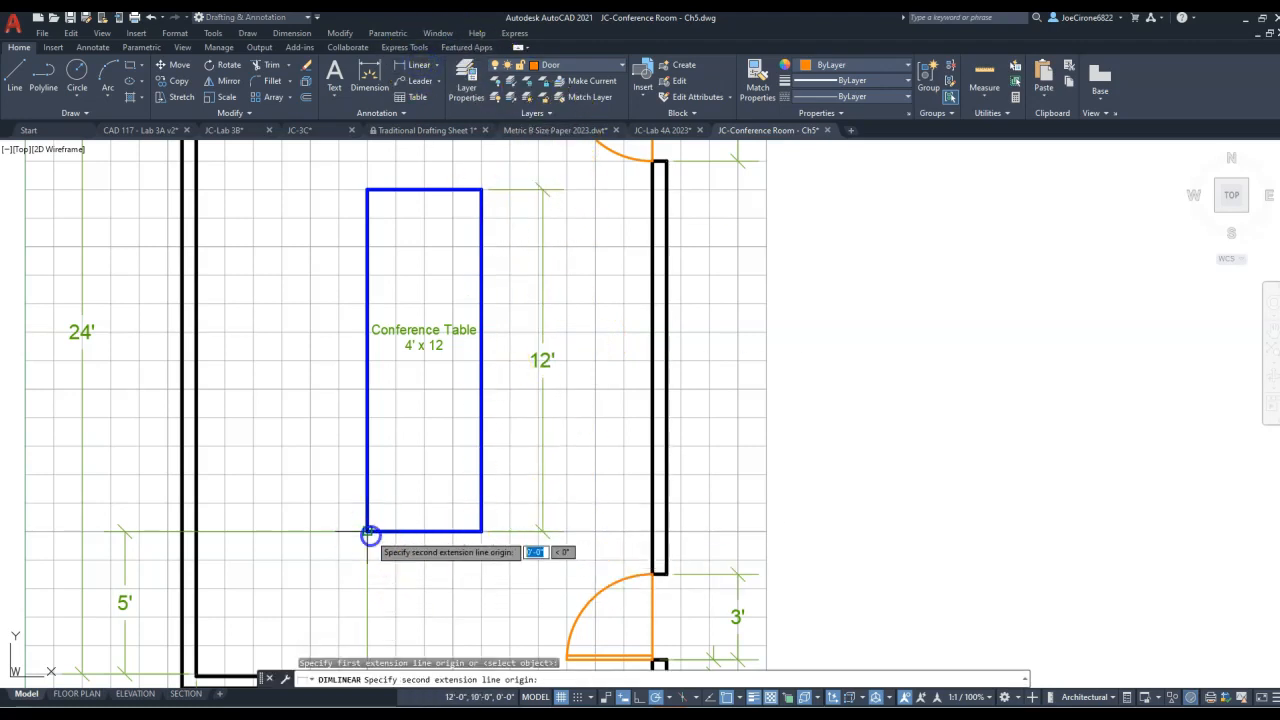
left_click(481, 531)
left_click(435, 579)
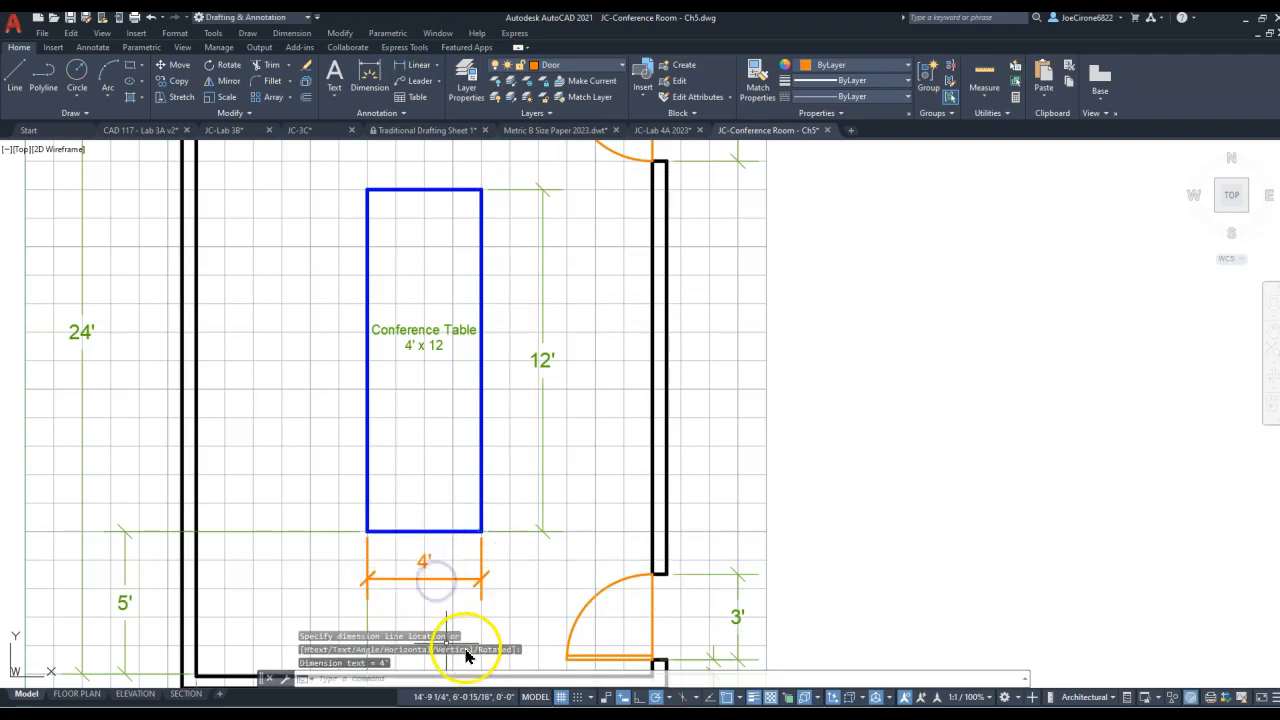
Match the properties of the conference table's width dimension onto its length dimension.
left_click(543, 360)
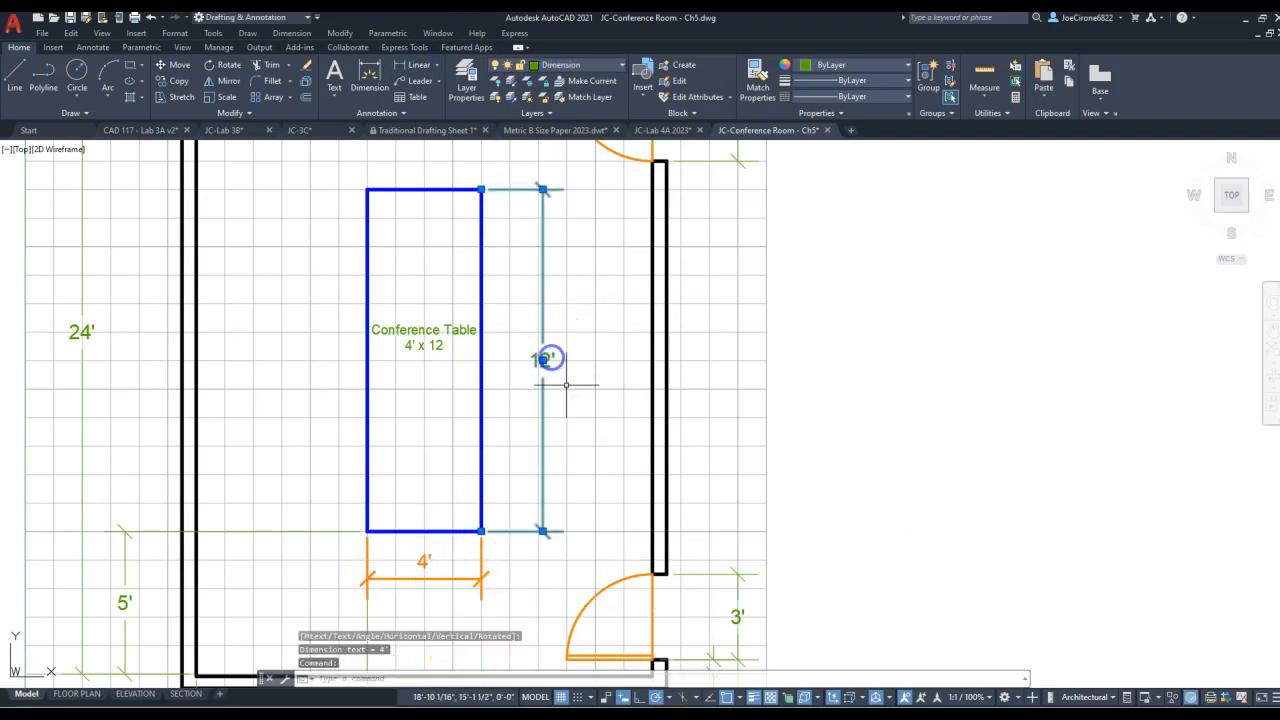
key("Escape")
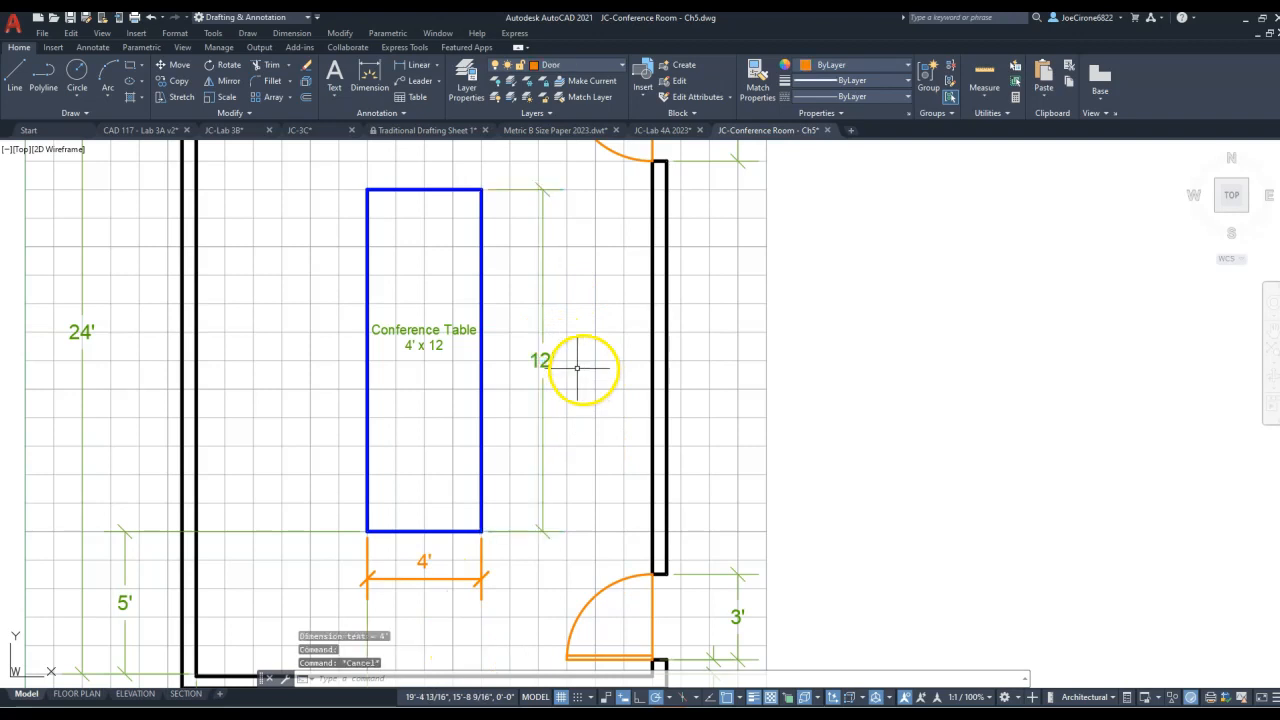
left_click(755, 88)
left_click(430, 579)
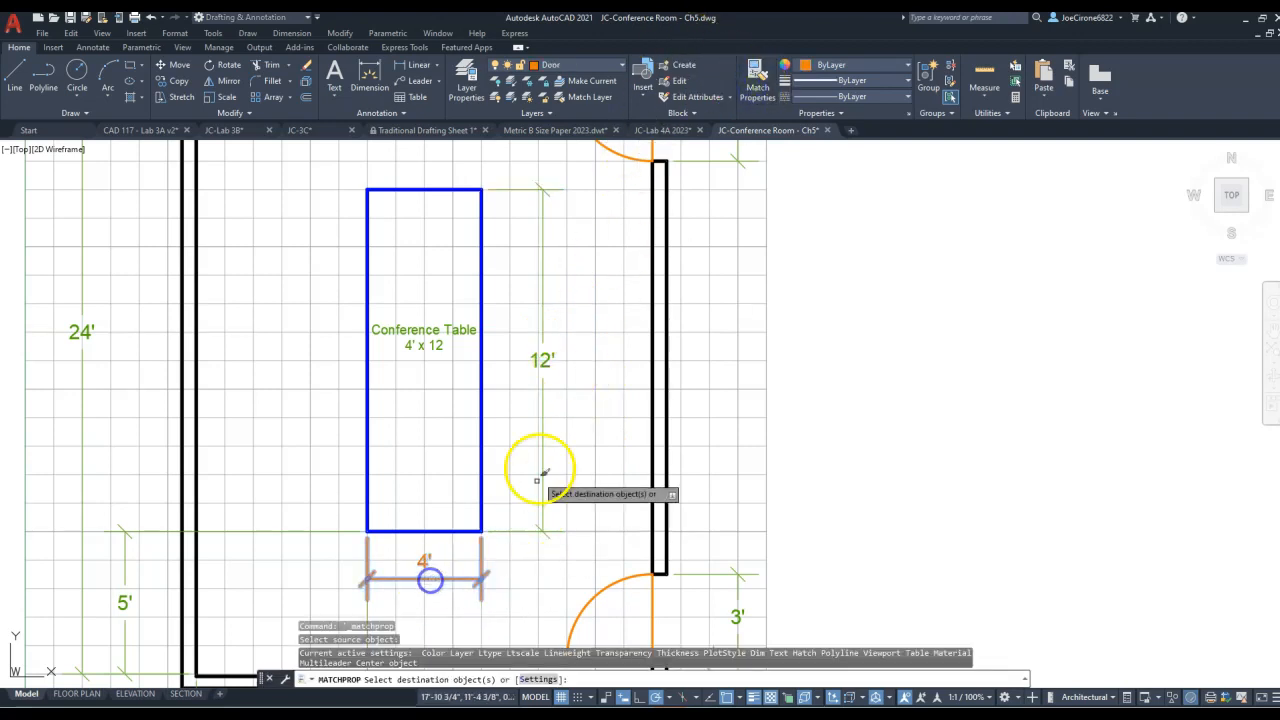
left_click(543, 364)
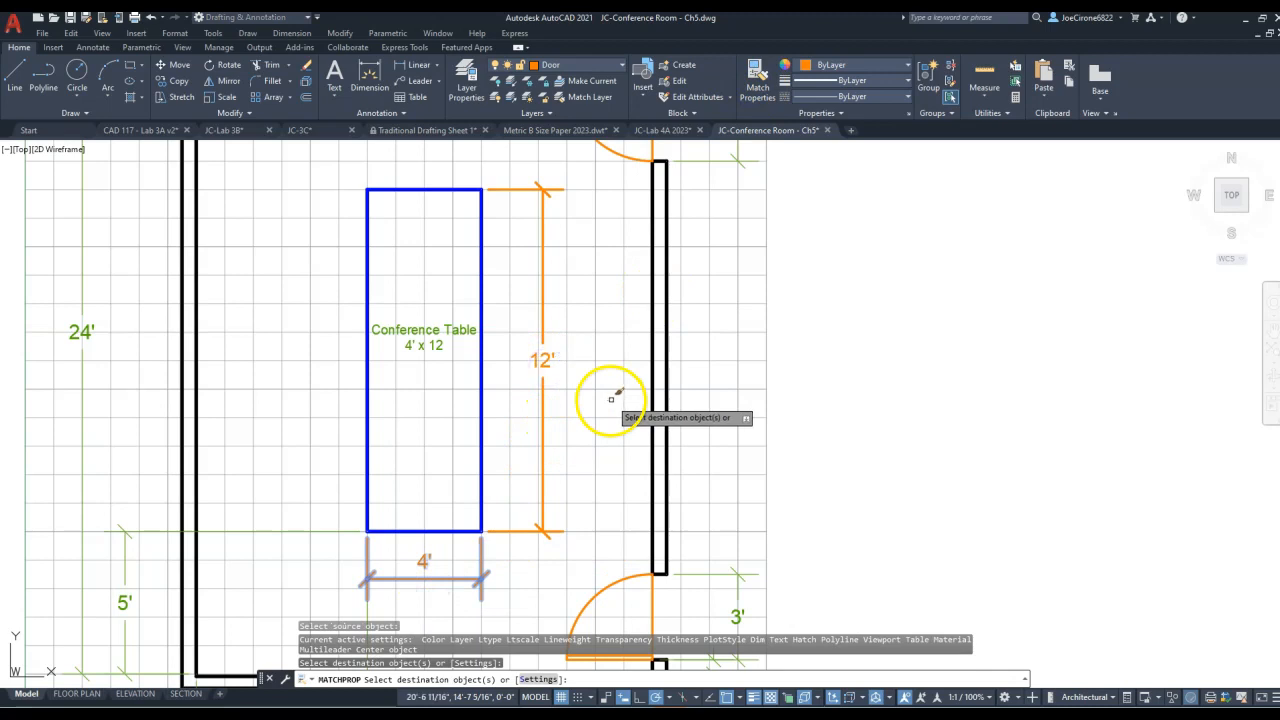
key("Return")
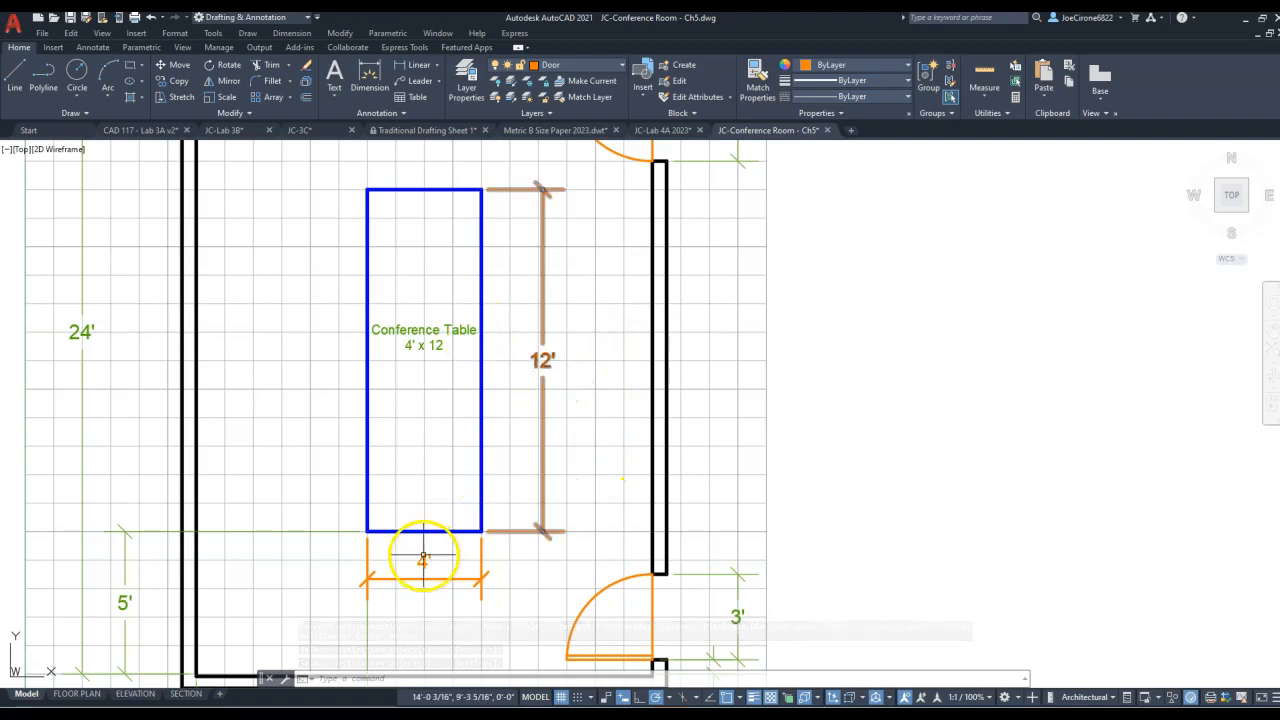
middle_click_drag(496, 389, 494, 457)
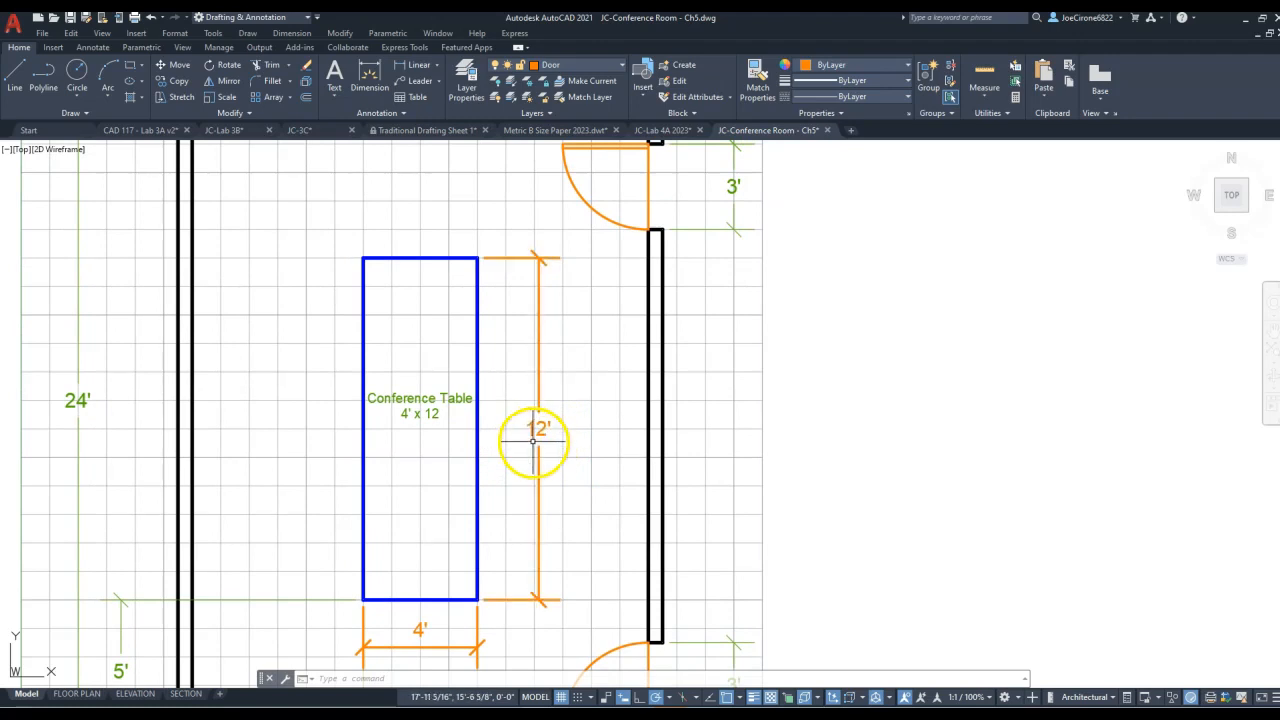
left_click(440, 68)
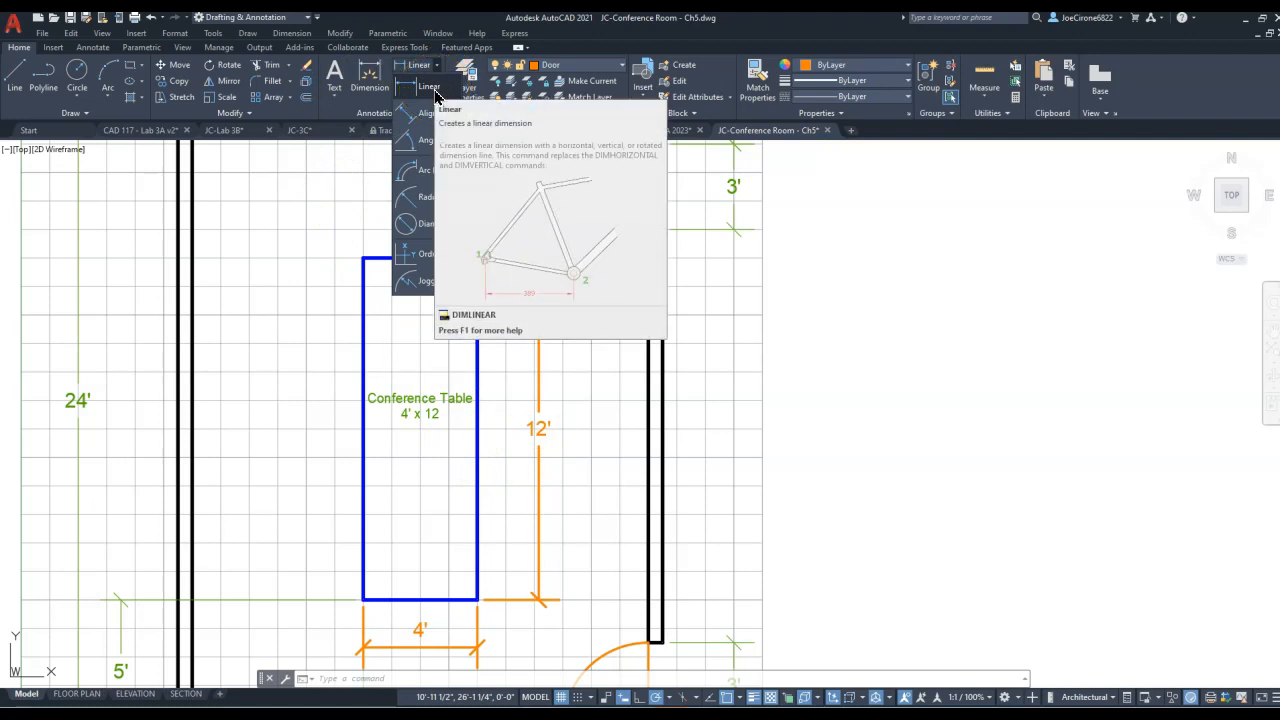
left_click(200, 511)
scroll(580, 360, "down", 2)
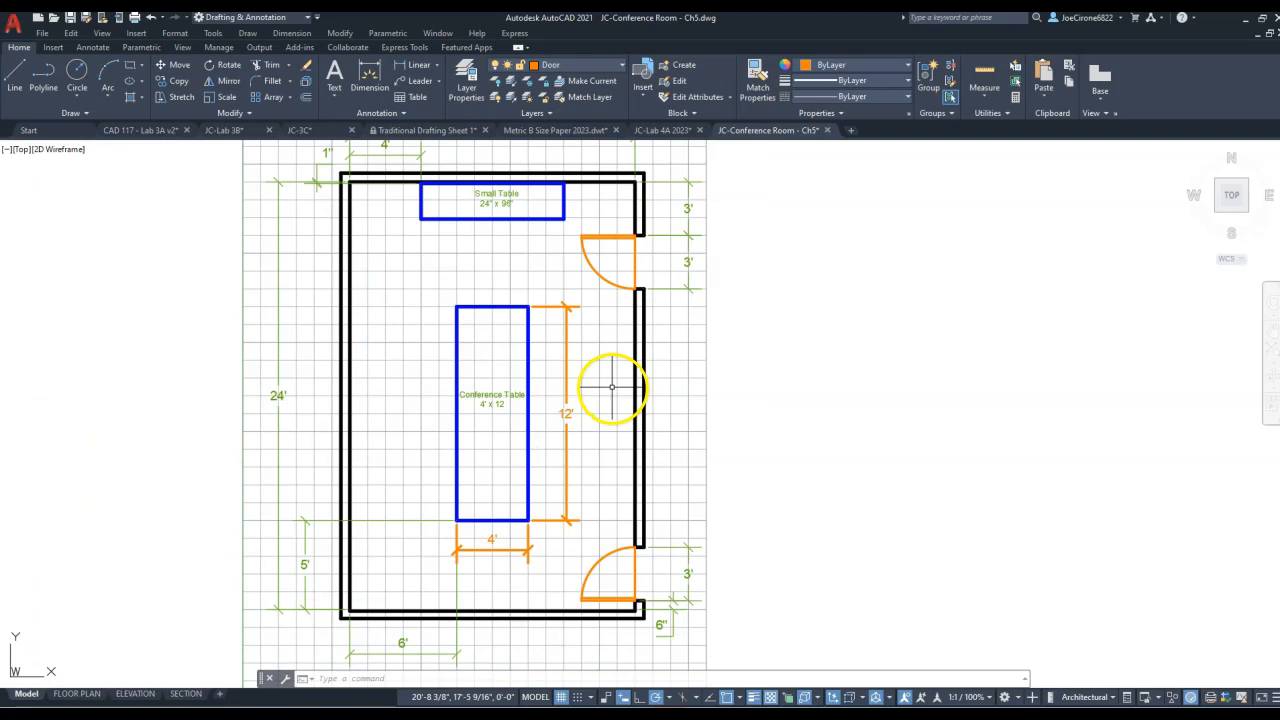
middle_click_drag(680, 400, 766, 400)
mouse_move(509, 522)
middle_mouse_down()
mouse_move(466, 491)
mouse_move(410, 528)
middle_mouse_up()
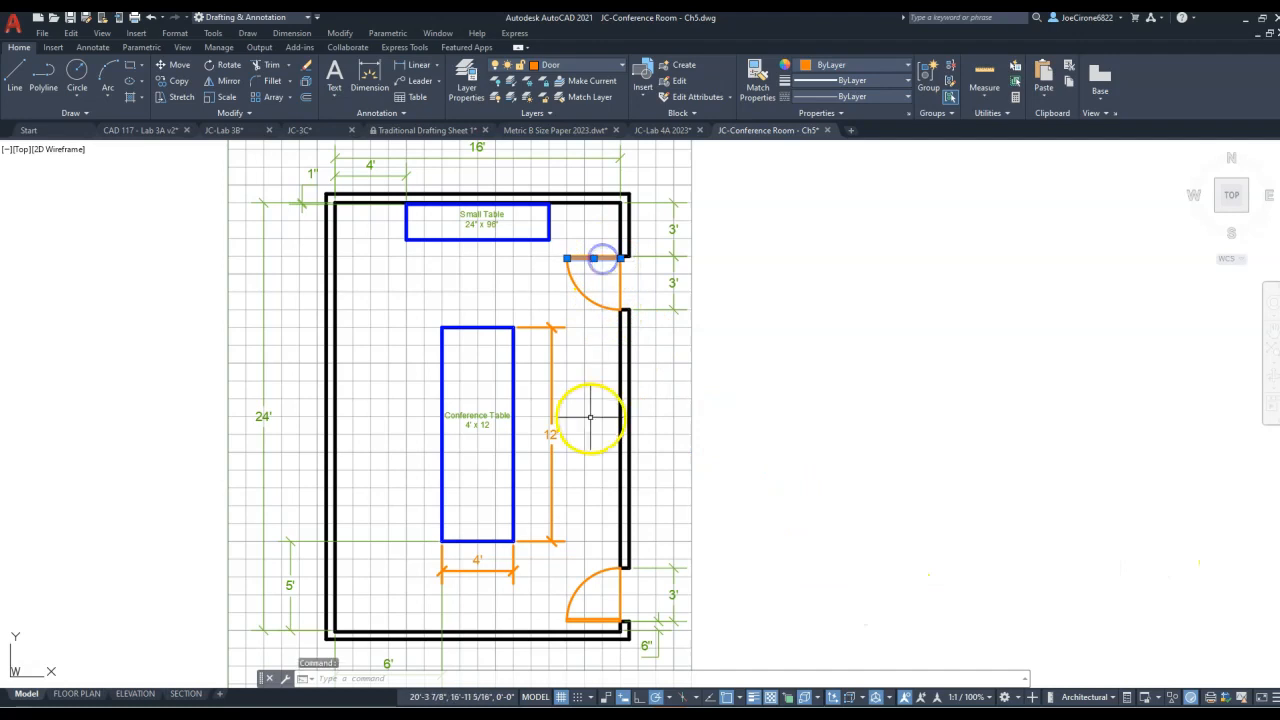
key("Escape")
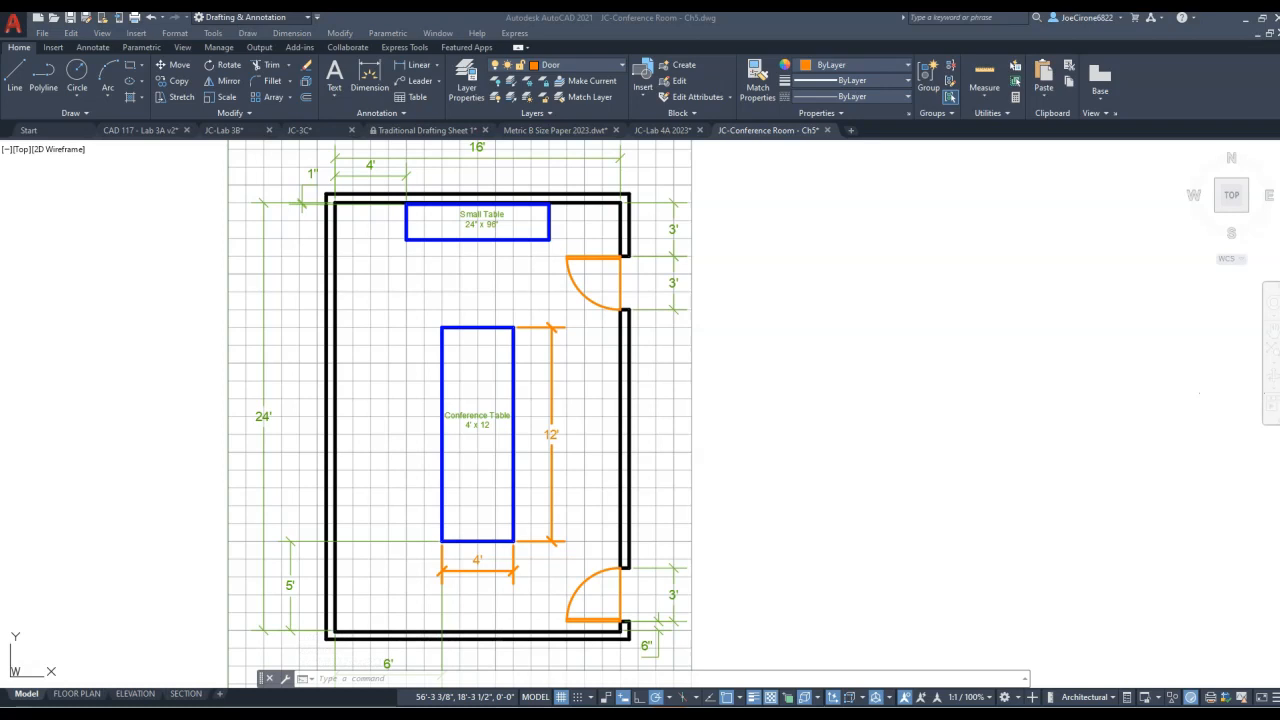
Switch to the browser's Module 5 course page and examine the conference room drawing and the Lab 5B door and swing drawings.
mouse_move(1279, 150)
left_mouse_down()
mouse_move(923, 194)
mouse_move(743, 89)
mouse_move(797, 63)
left_mouse_up()
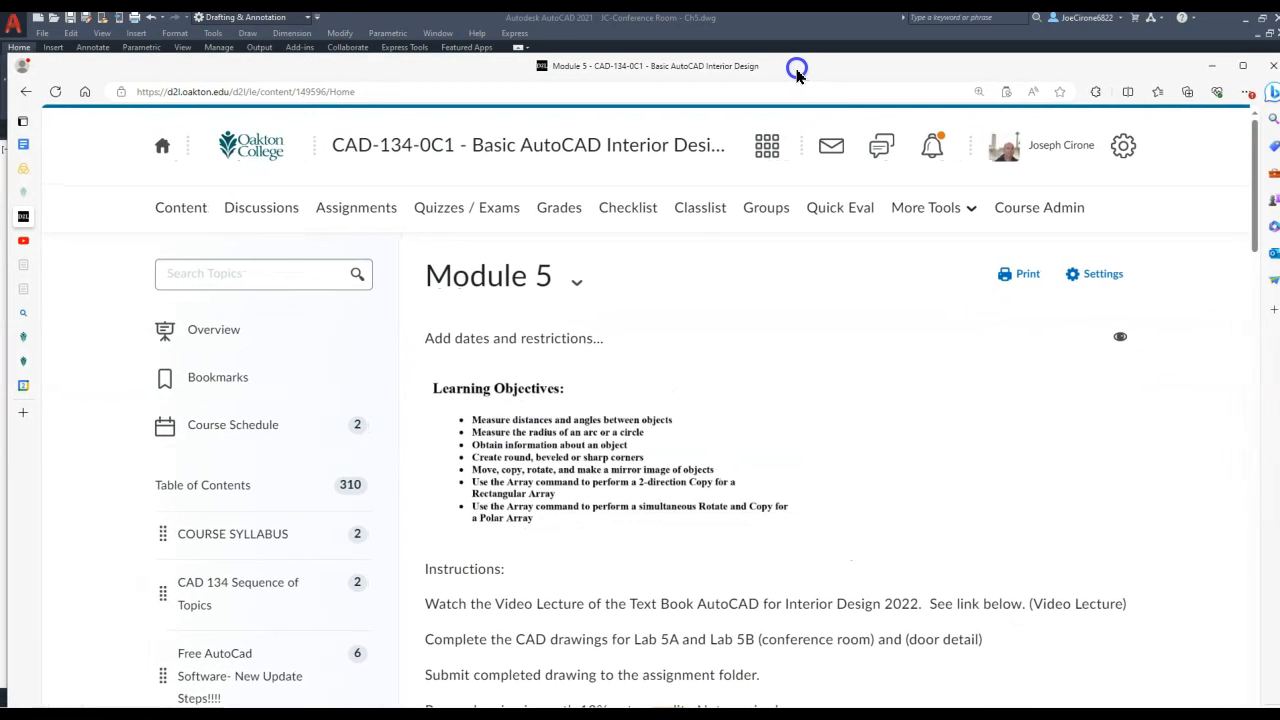
scroll(786, 437, "down", 5)
scroll(787, 441, "down", 2)
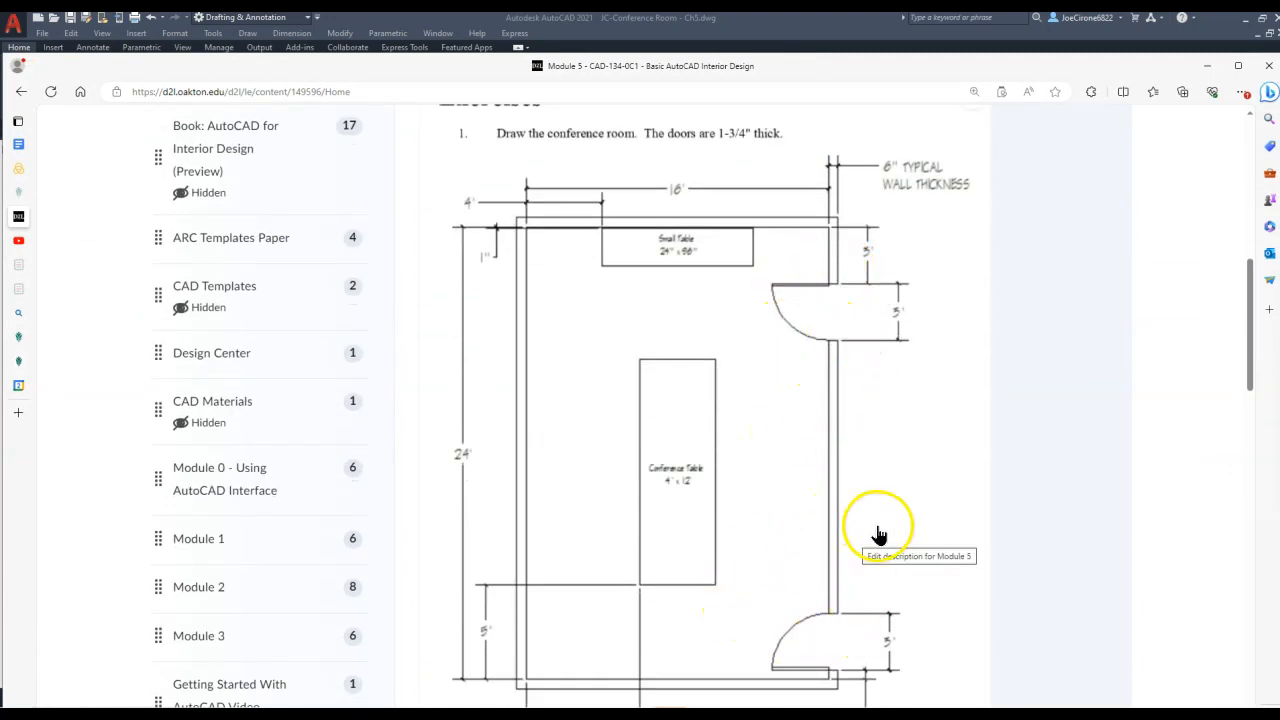
scroll(760, 540, "down", 4)
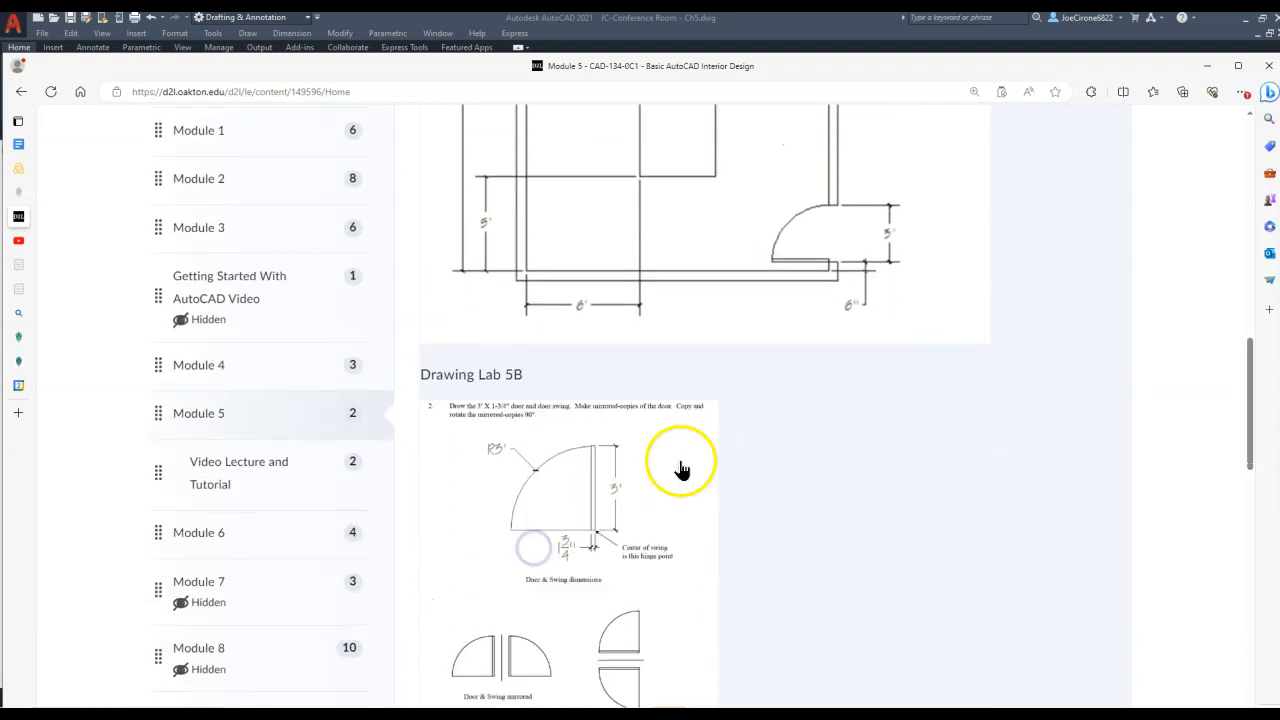
scroll(660, 490, "down", 2)
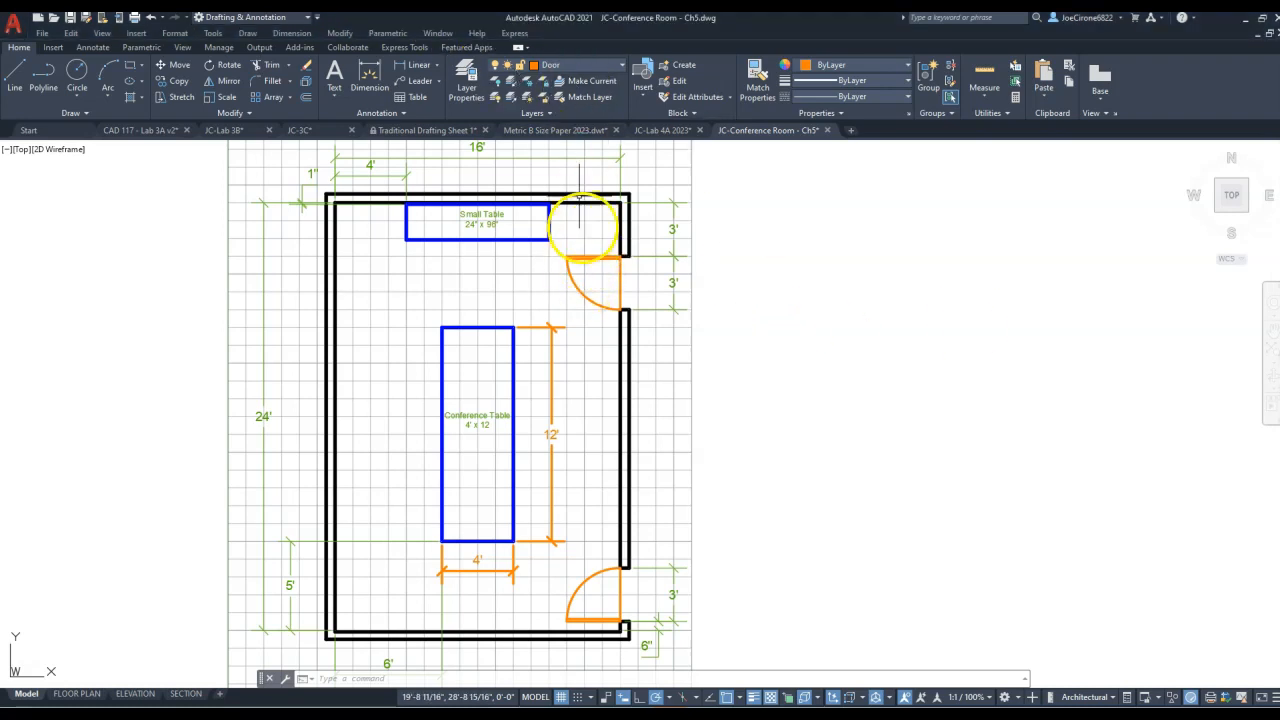
Set Door as the current layer.
left_click(600, 64)
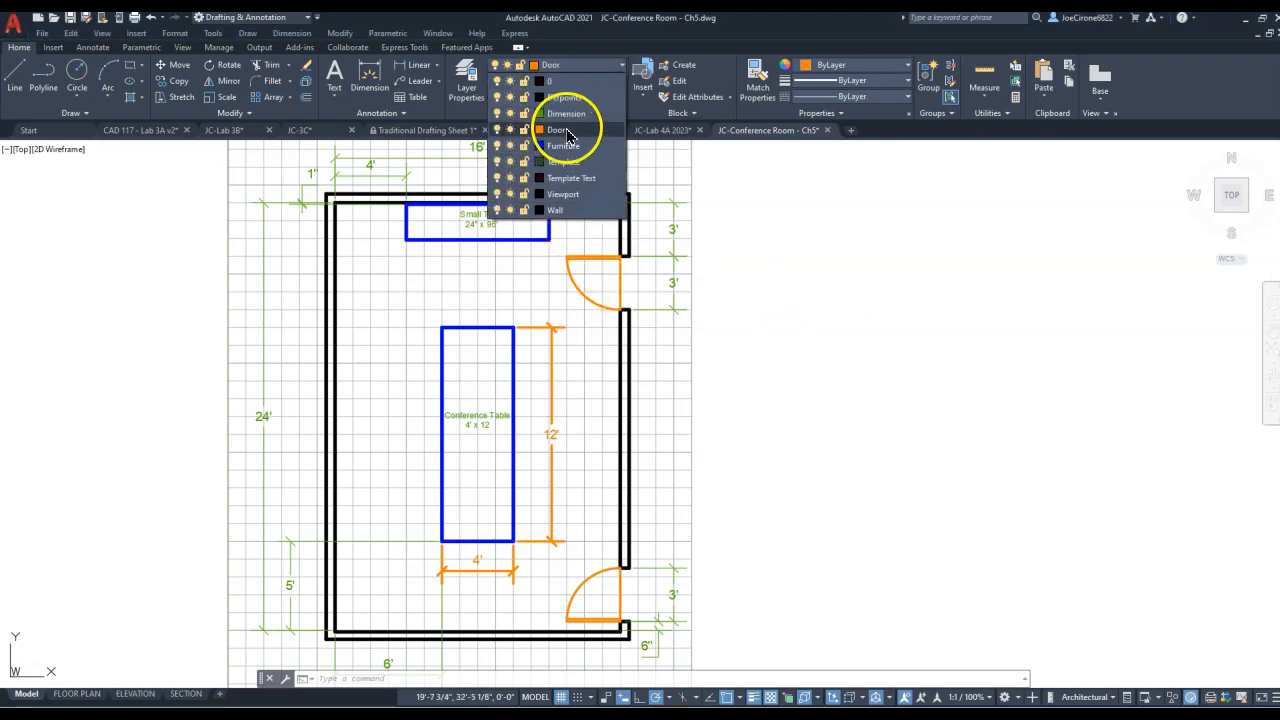
left_click(562, 130)
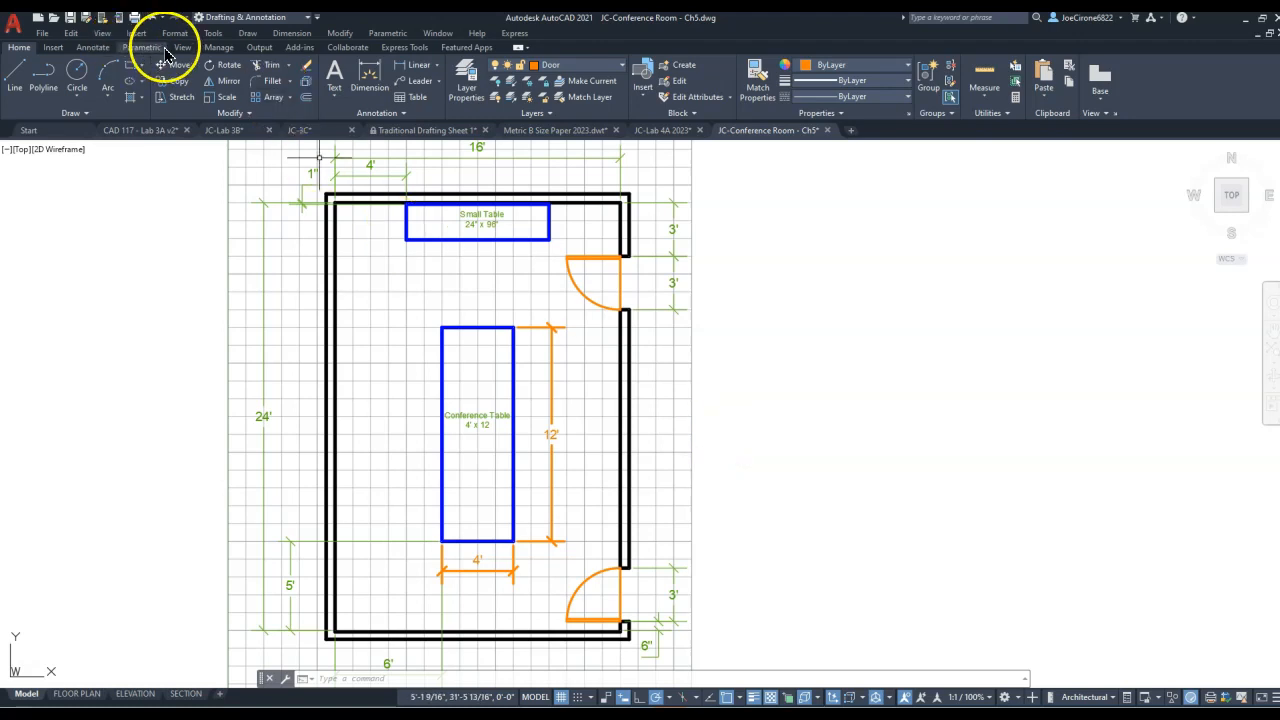
Turn on grid snap with 1/4" equal X and Y spacing in the drafting settings, and check the polar tracking and object snap options.
left_click(213, 33)
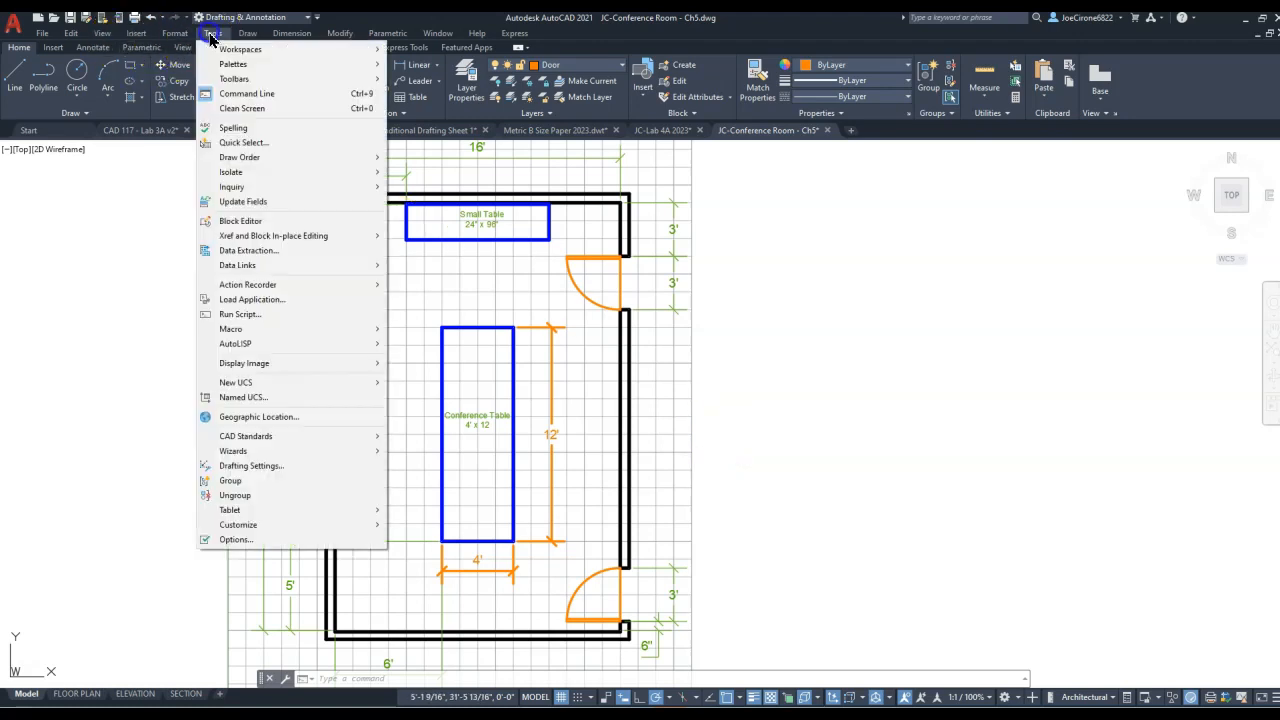
left_click(255, 466)
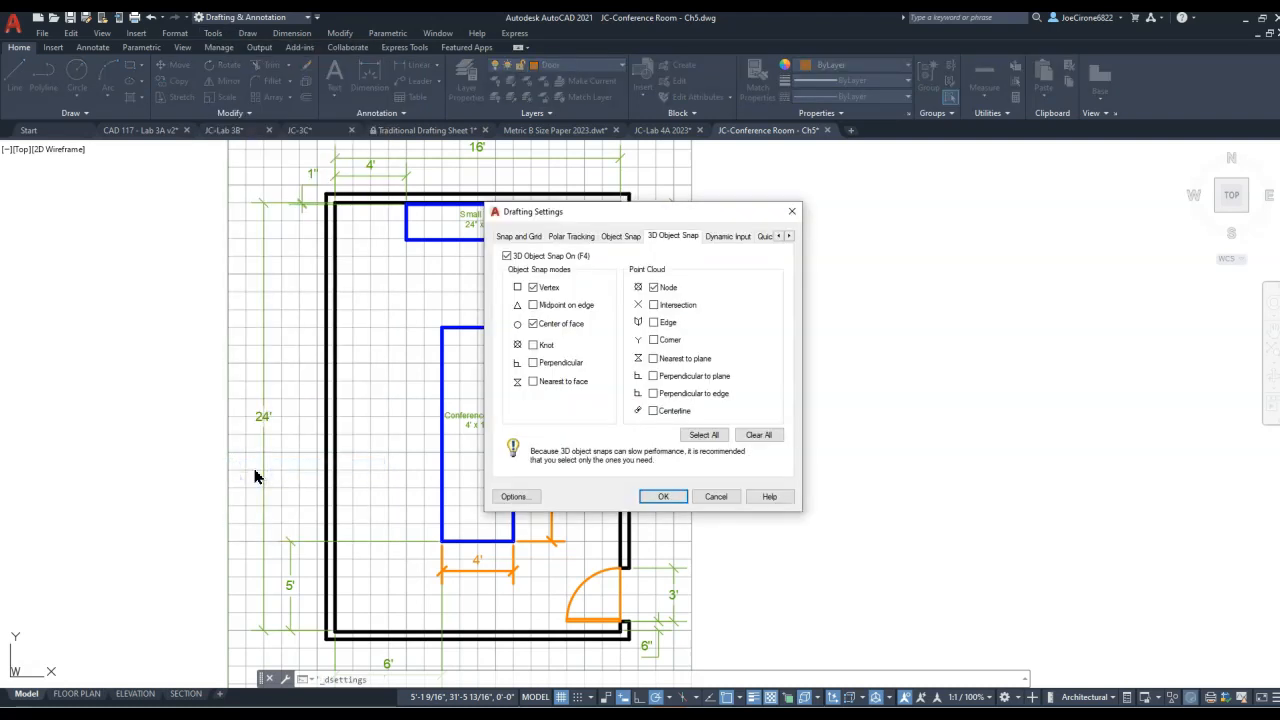
left_click(564, 237)
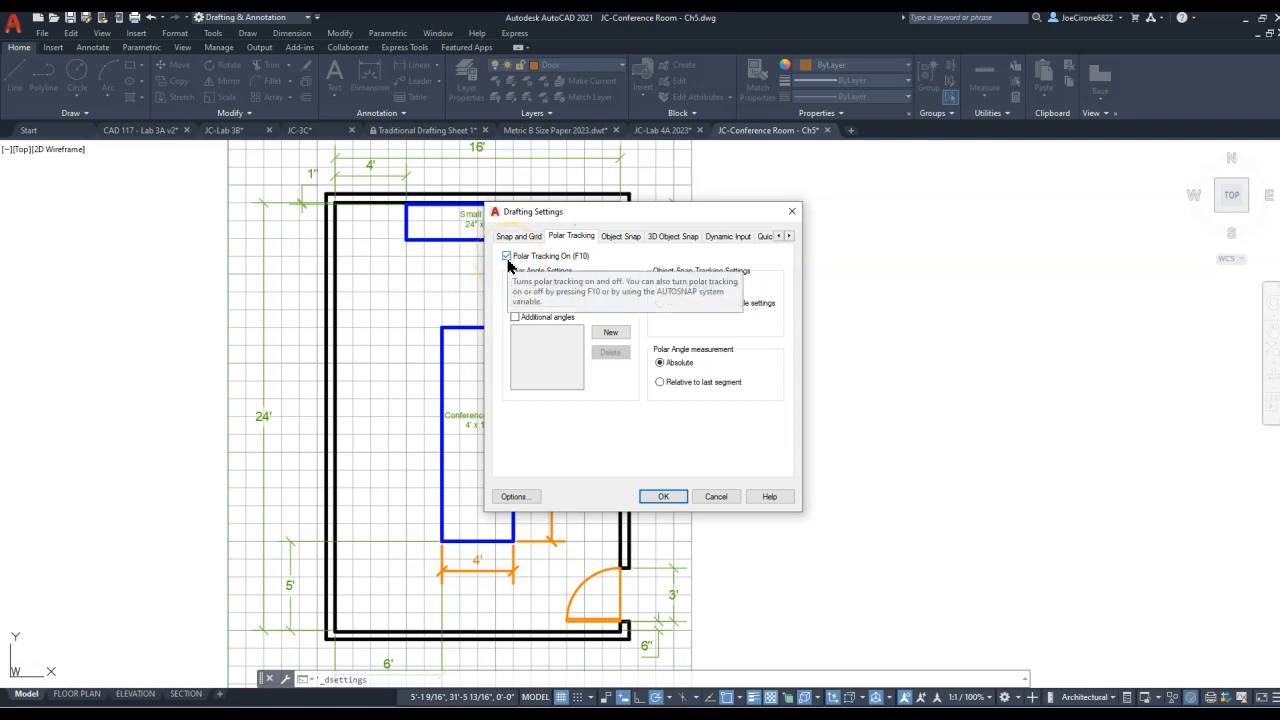
left_click(527, 240)
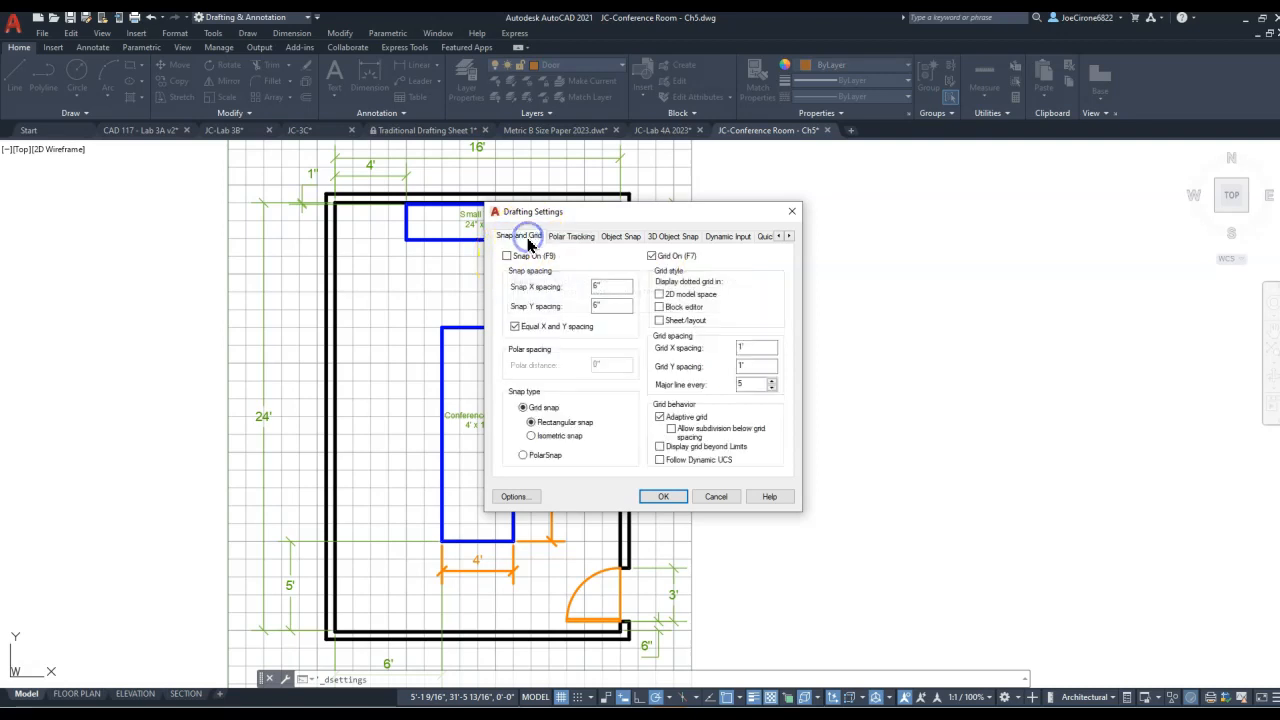
left_click(507, 257)
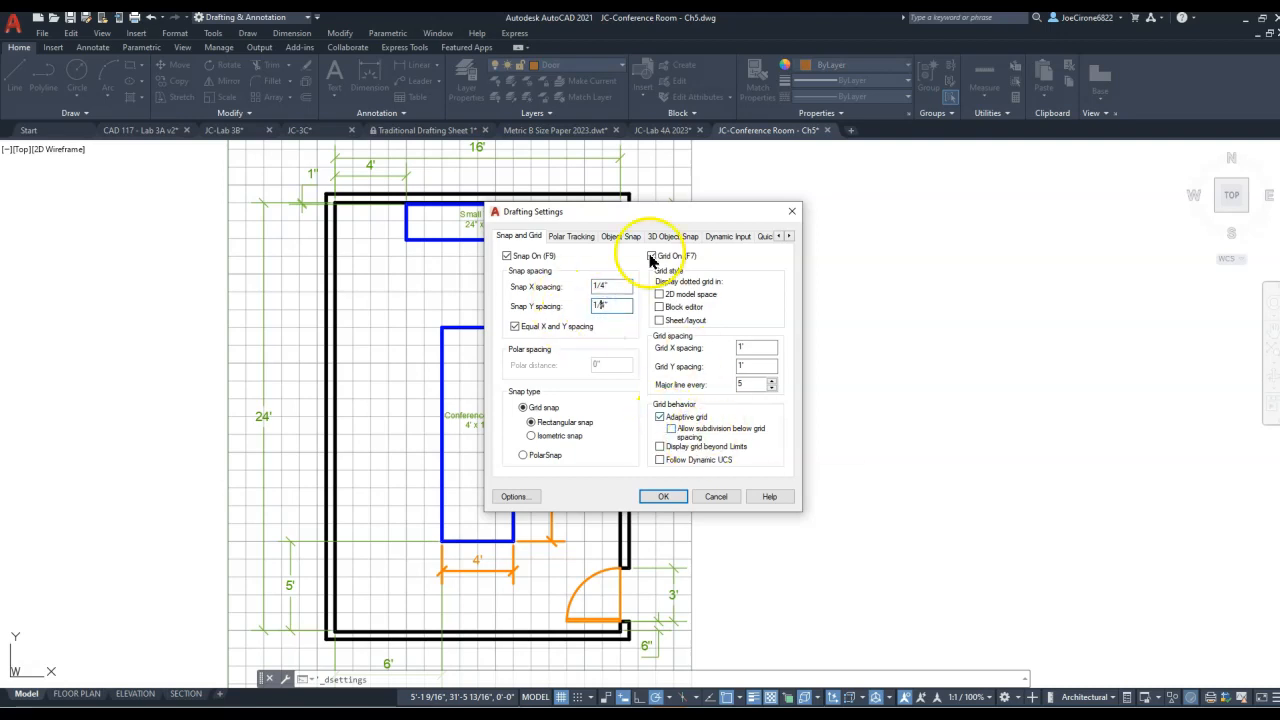
left_click(565, 238)
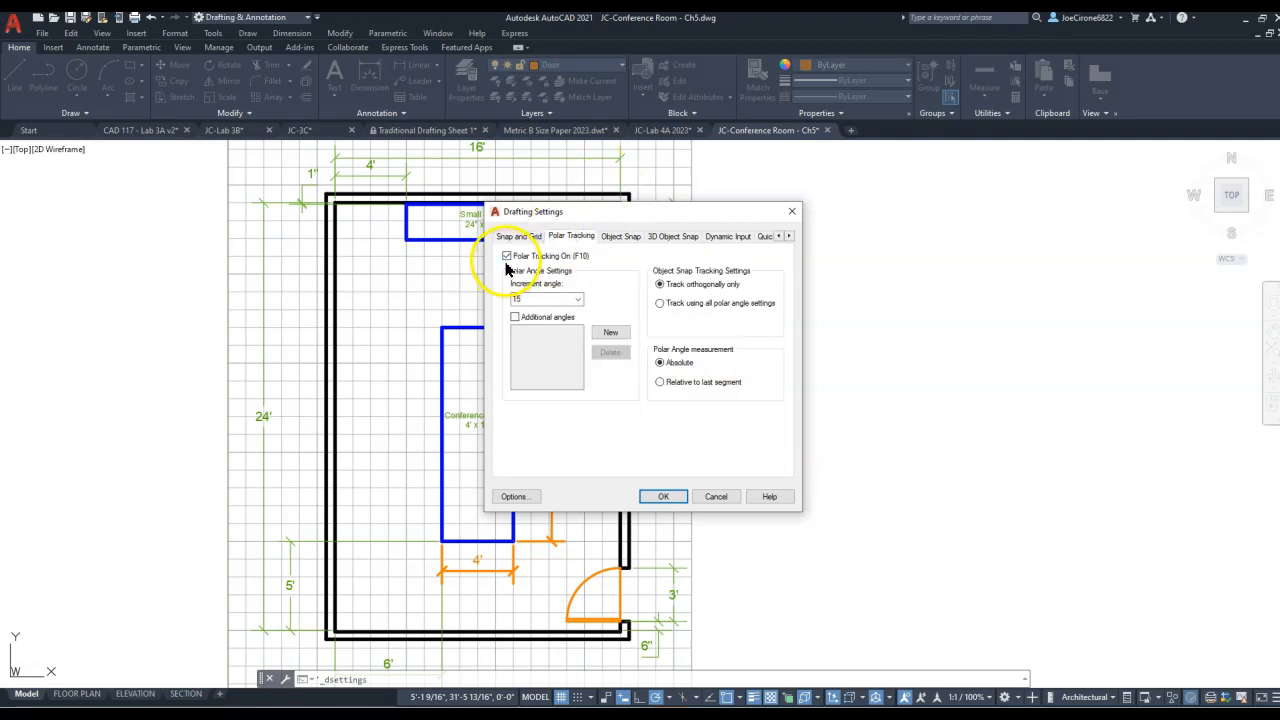
left_click(621, 237)
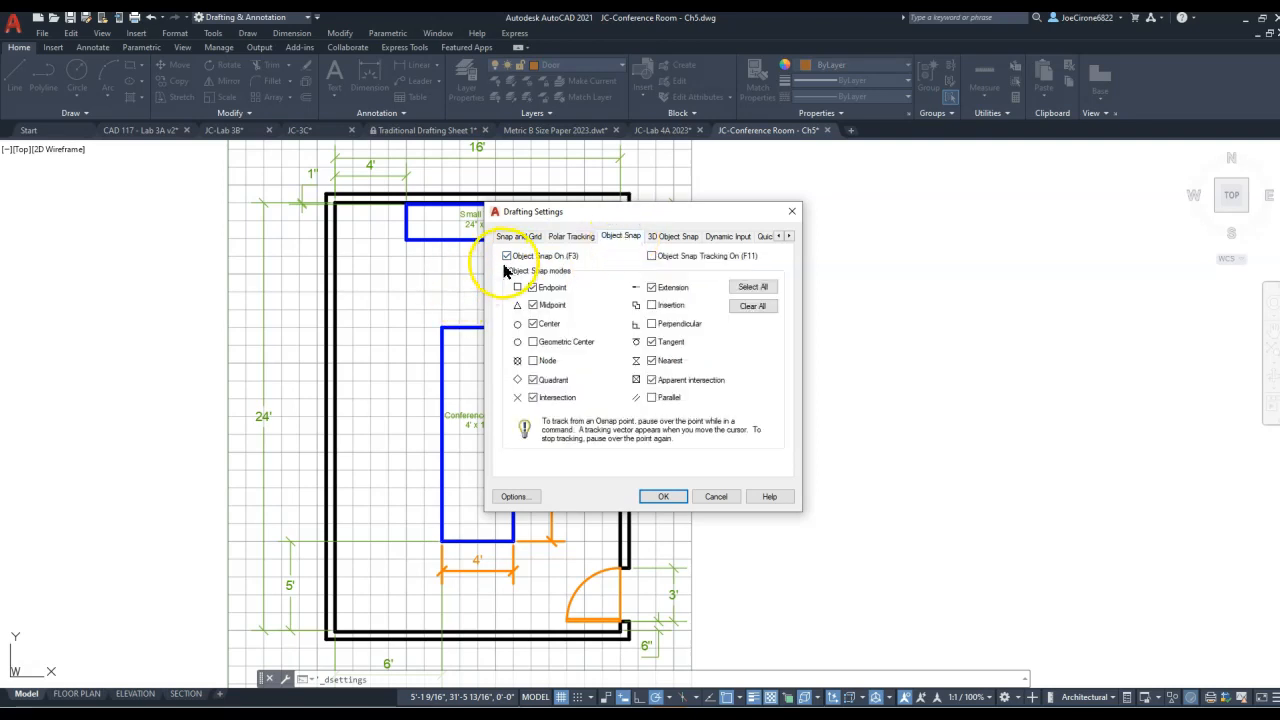
left_click(659, 493)
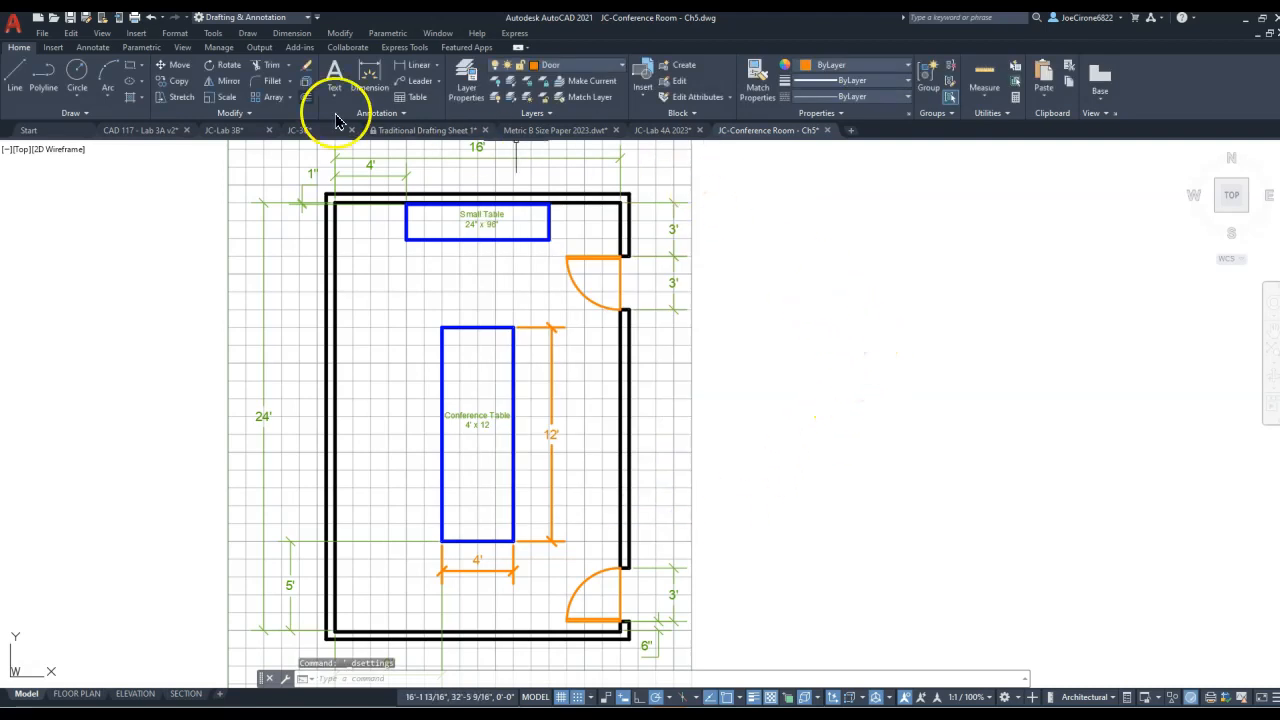
Draw an upright 3' by 1-3/4" door rectangle with lines in the empty area beside the floor plan.
left_click(15, 72)
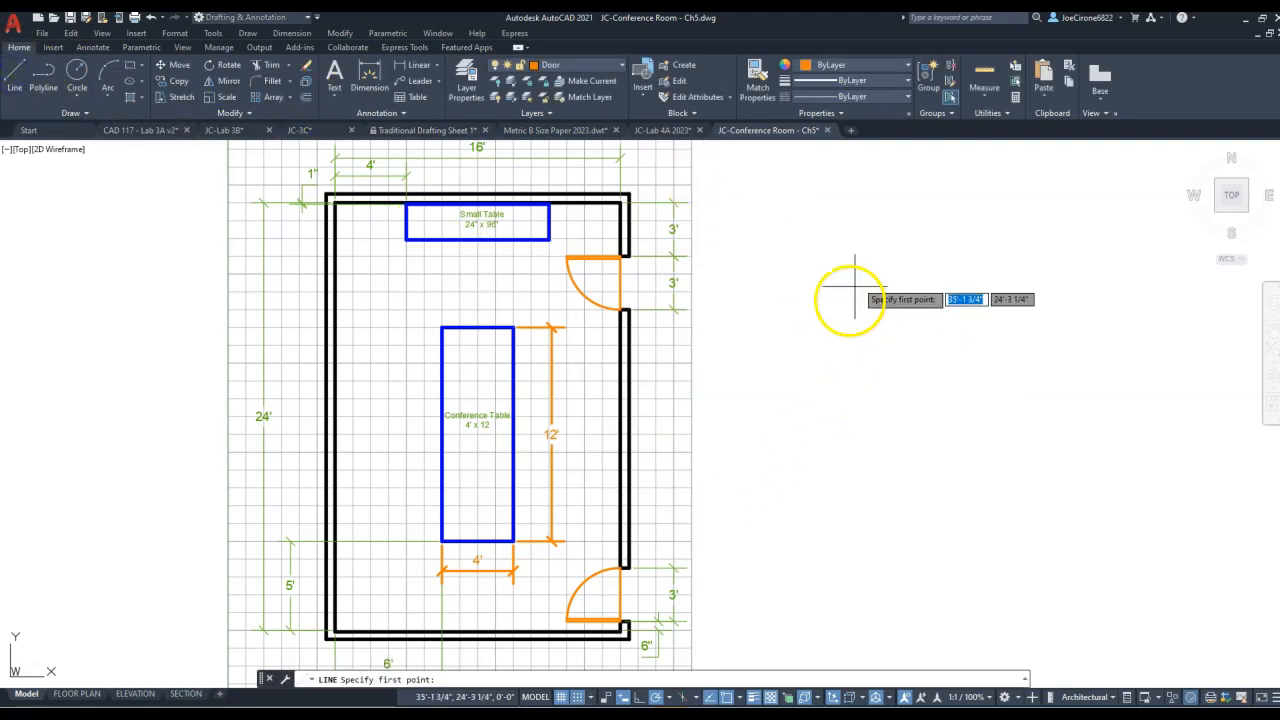
scroll(857, 286, "up", 4)
middle_click_drag(643, 315, 765, 420)
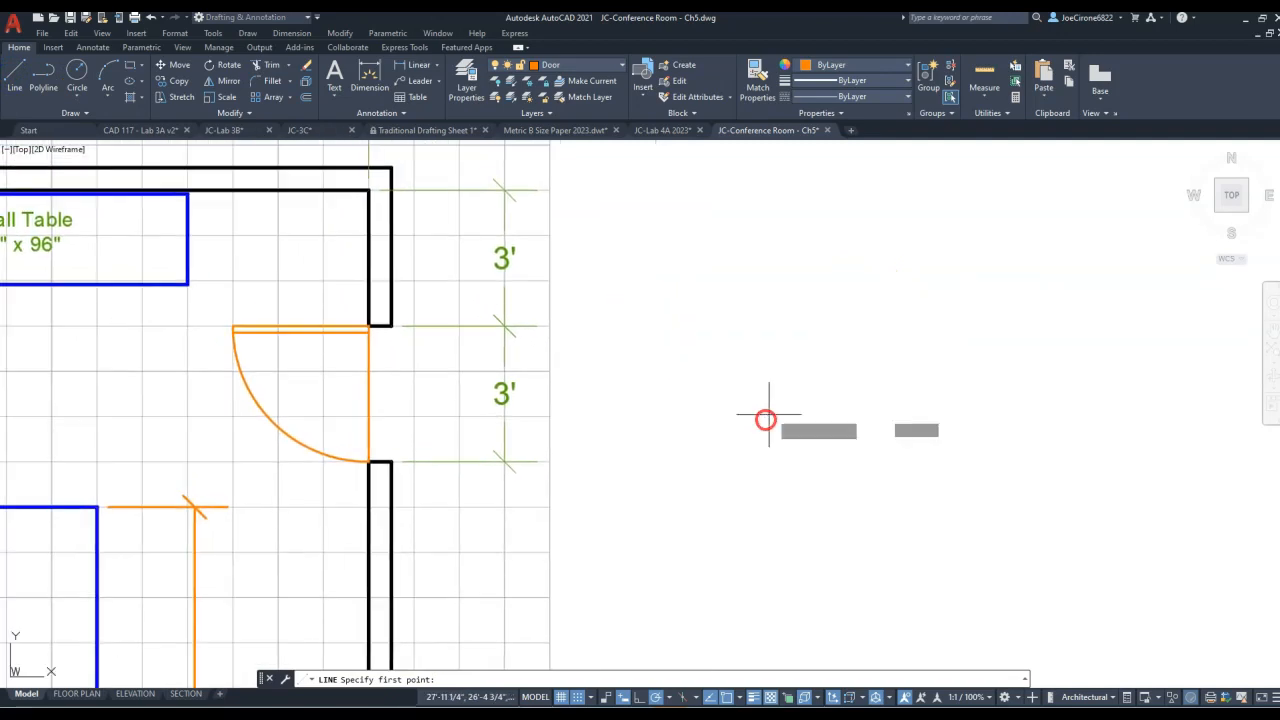
left_click(865, 317)
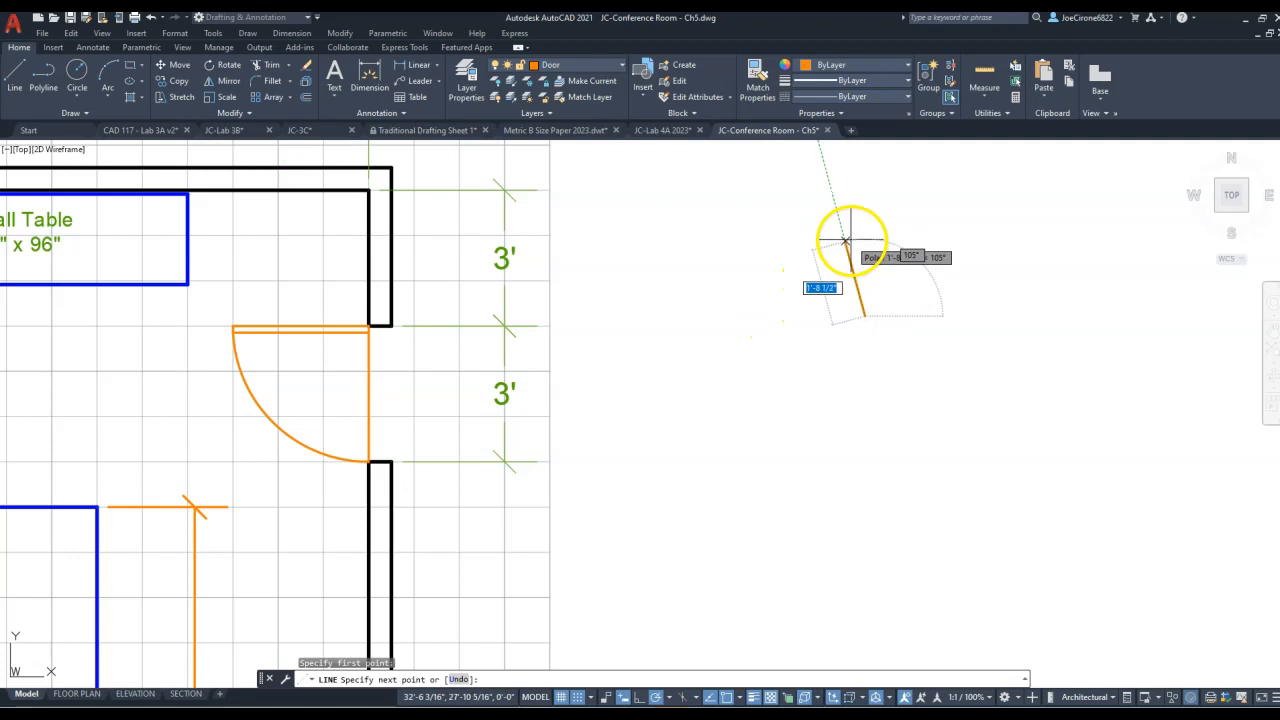
middle_click_drag(875, 207, 863, 286)
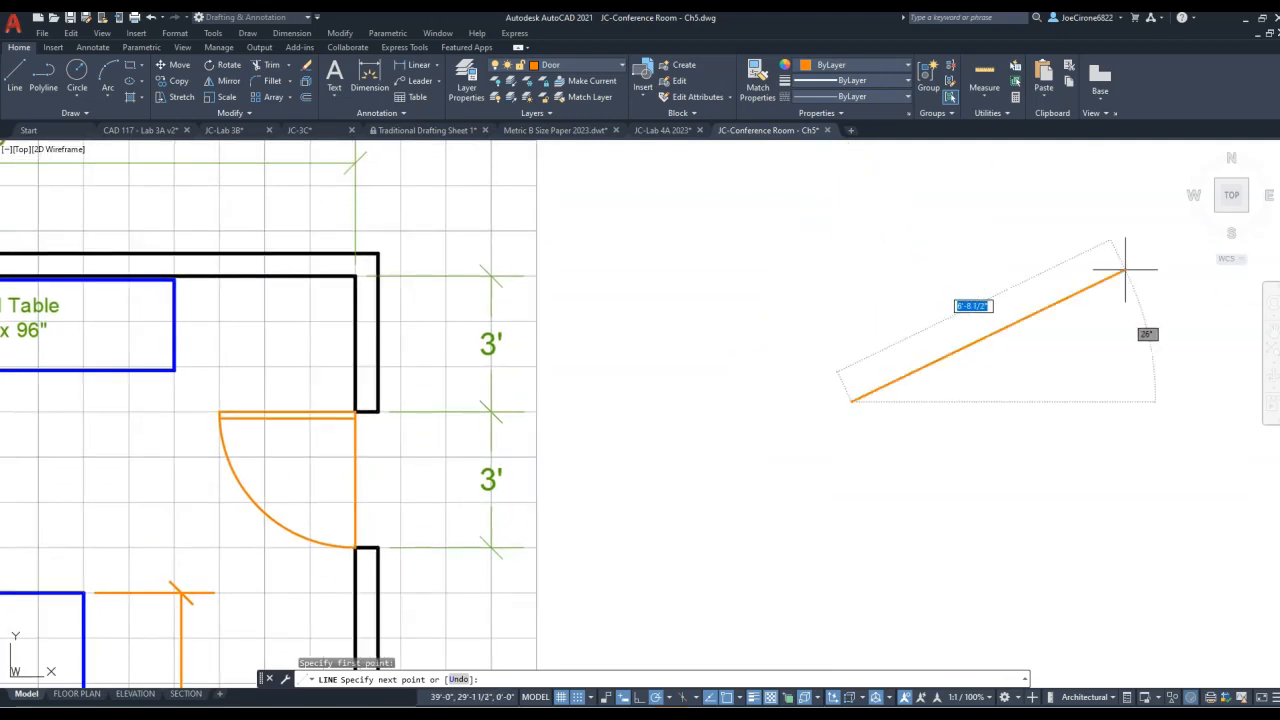
mouse_move(1279, 80)
left_mouse_down()
mouse_move(1279, 96)
mouse_move(548, 186)
mouse_move(937, 152)
mouse_move(1279, 150)
left_mouse_up()
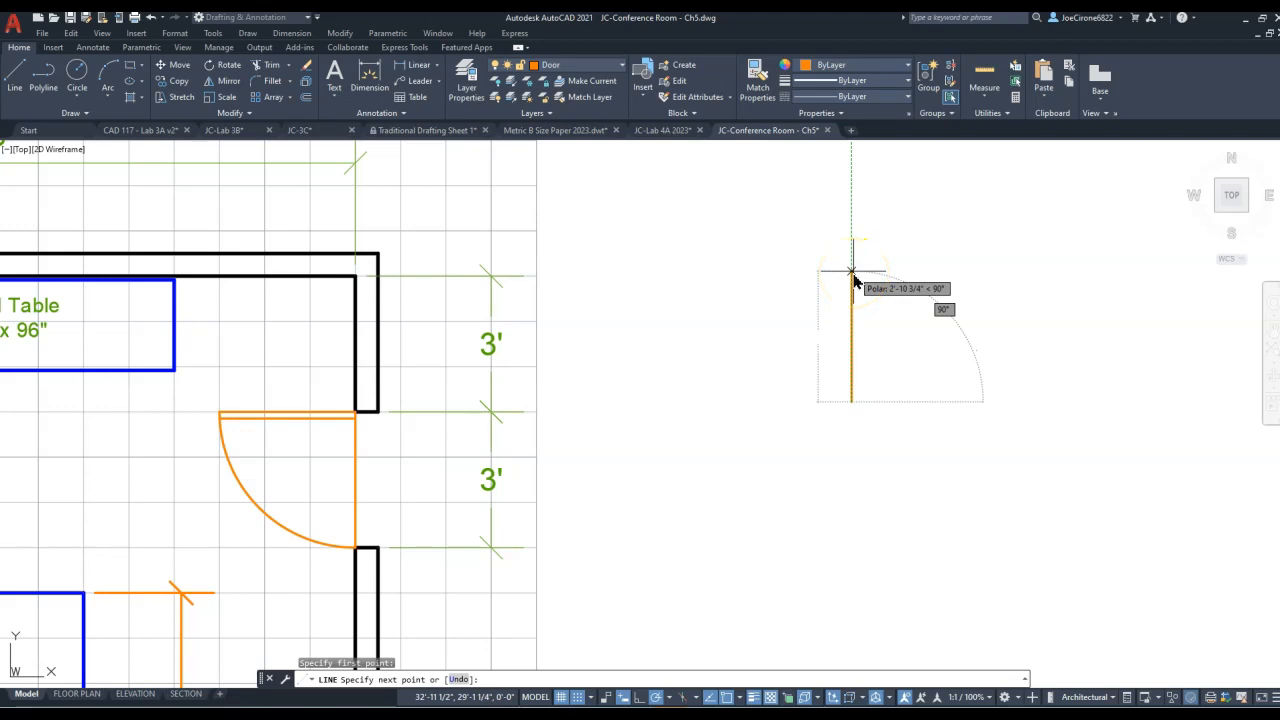
key("Return")
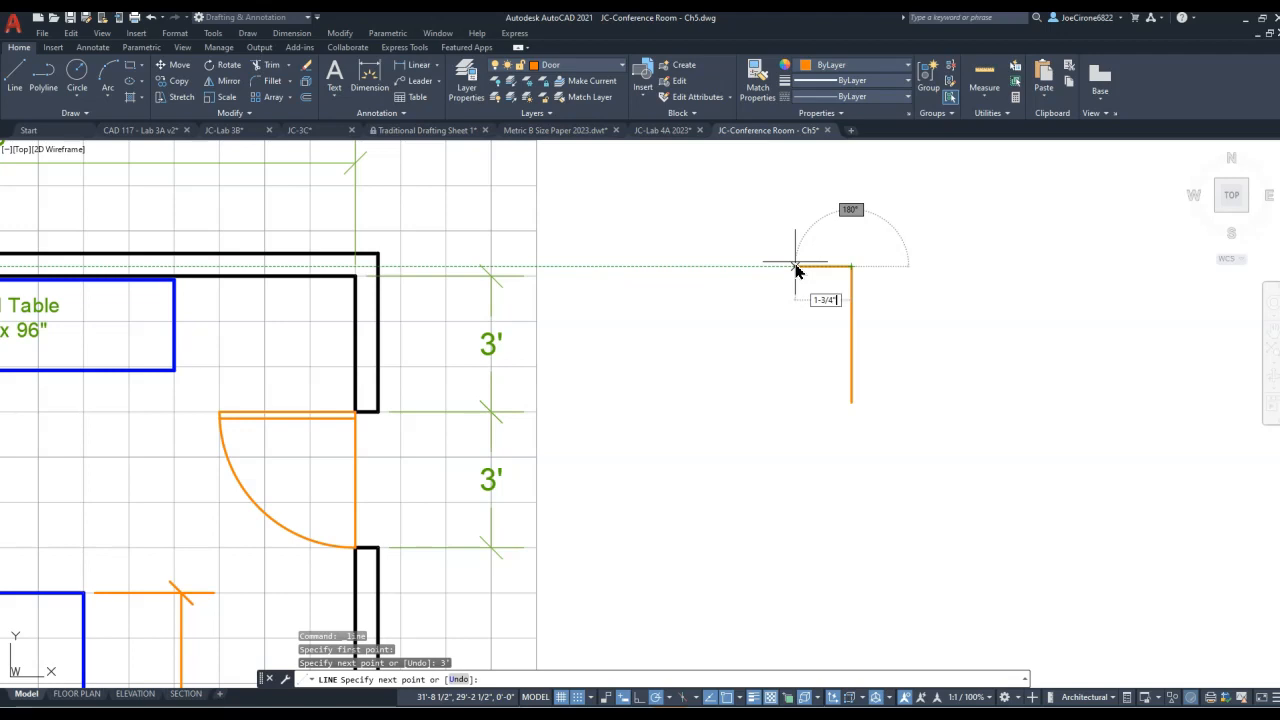
key("Return")
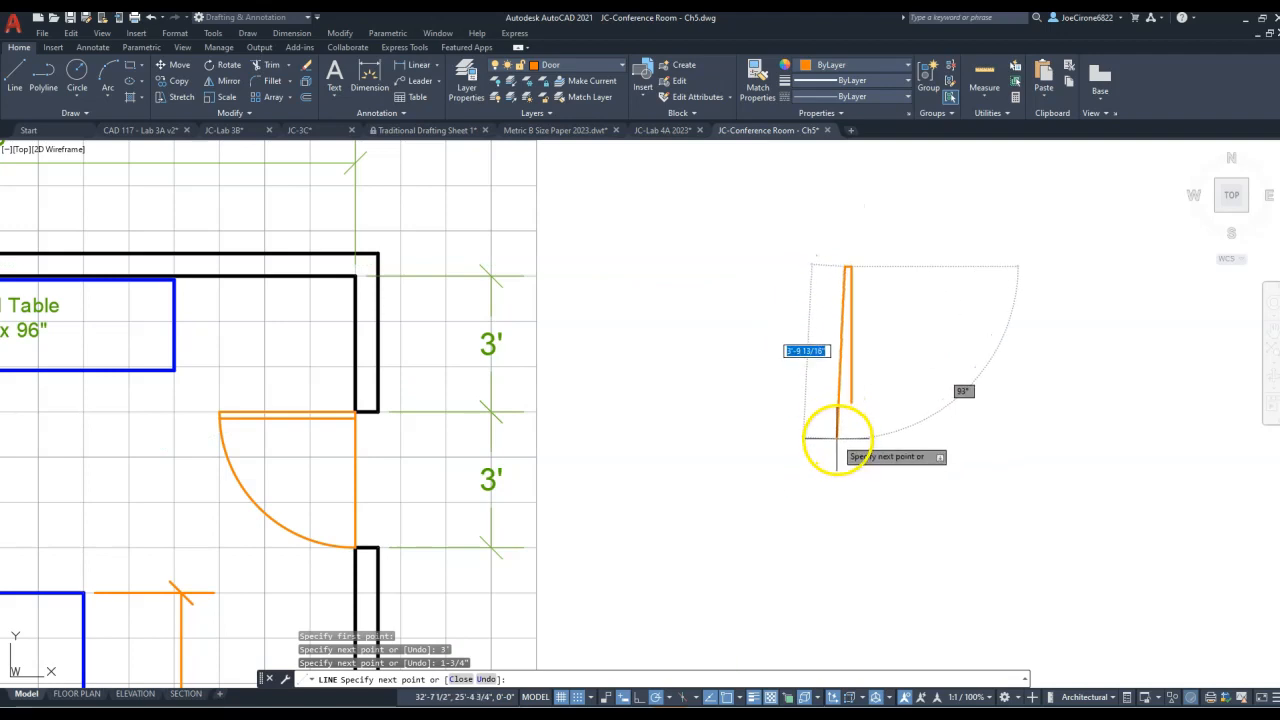
scroll(837, 437, "up", 2)
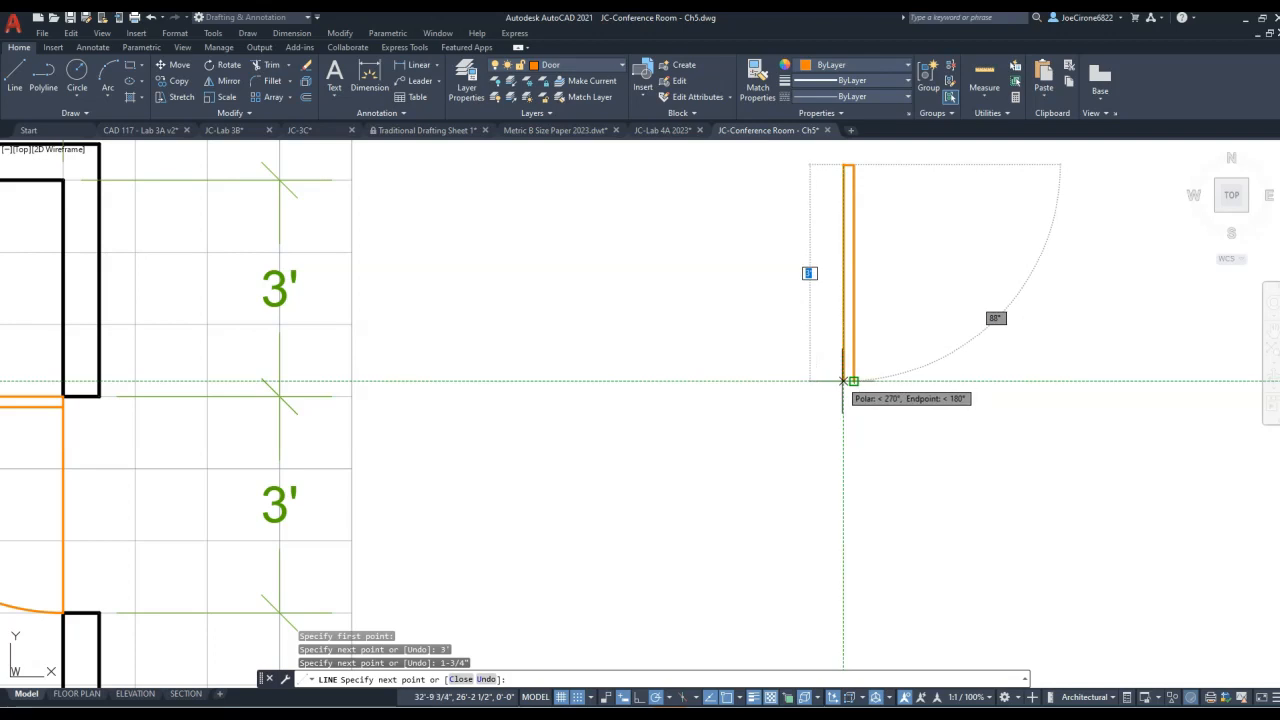
left_click(843, 381)
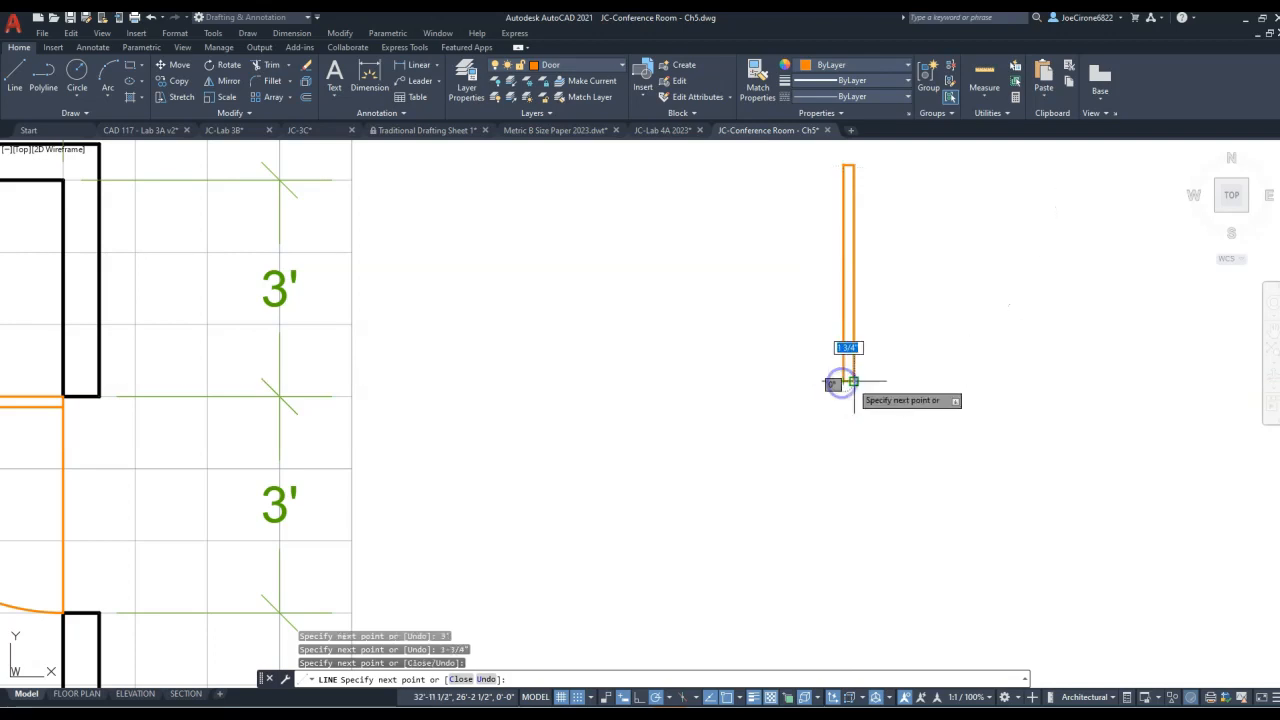
left_click(853, 381)
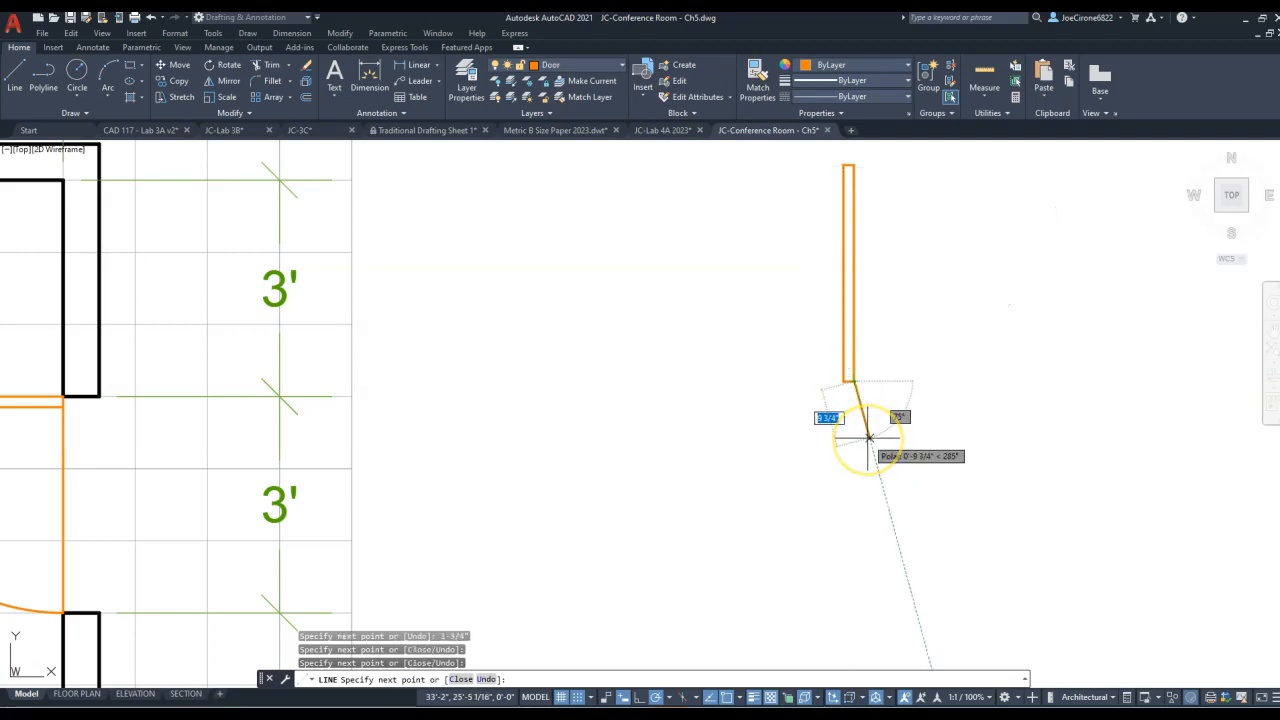
key("Escape")
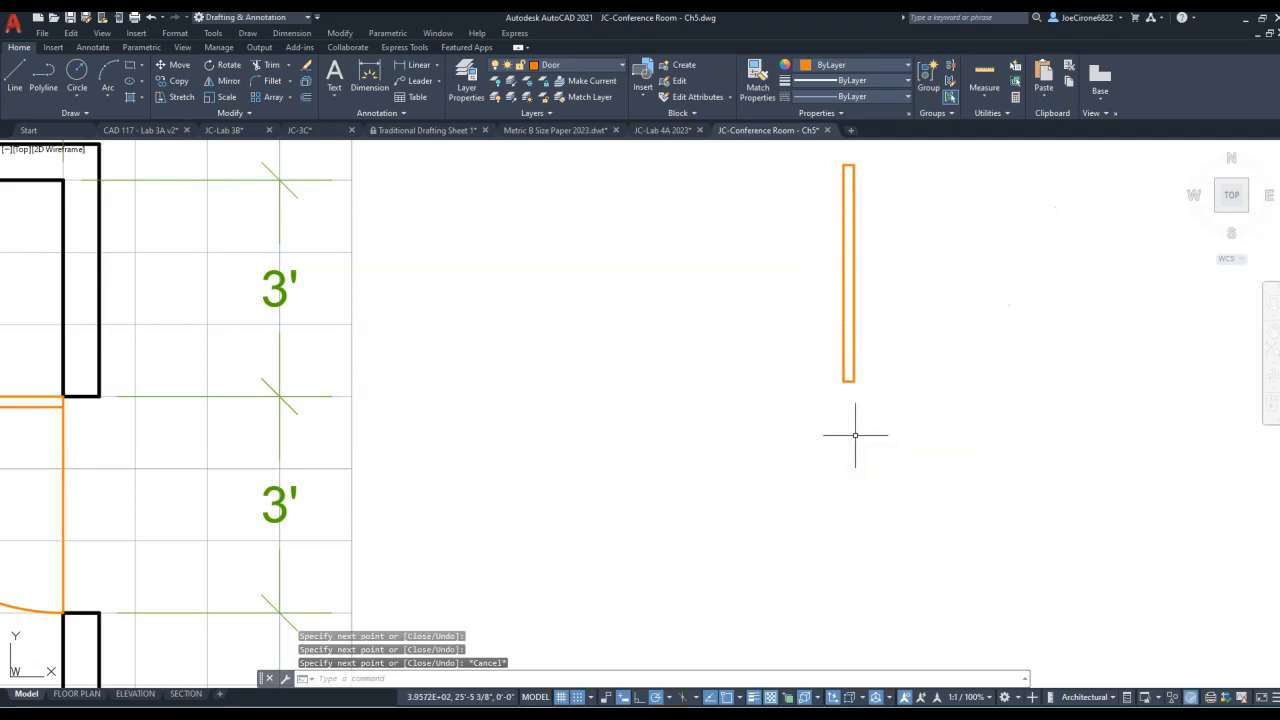
Draw a 3' radius circle centred on the new door's lower-left corner and passing through its upper-left corner.
mouse_move(704, 323)
middle_mouse_down()
mouse_move(732, 432)
mouse_move(754, 434)
middle_mouse_up()
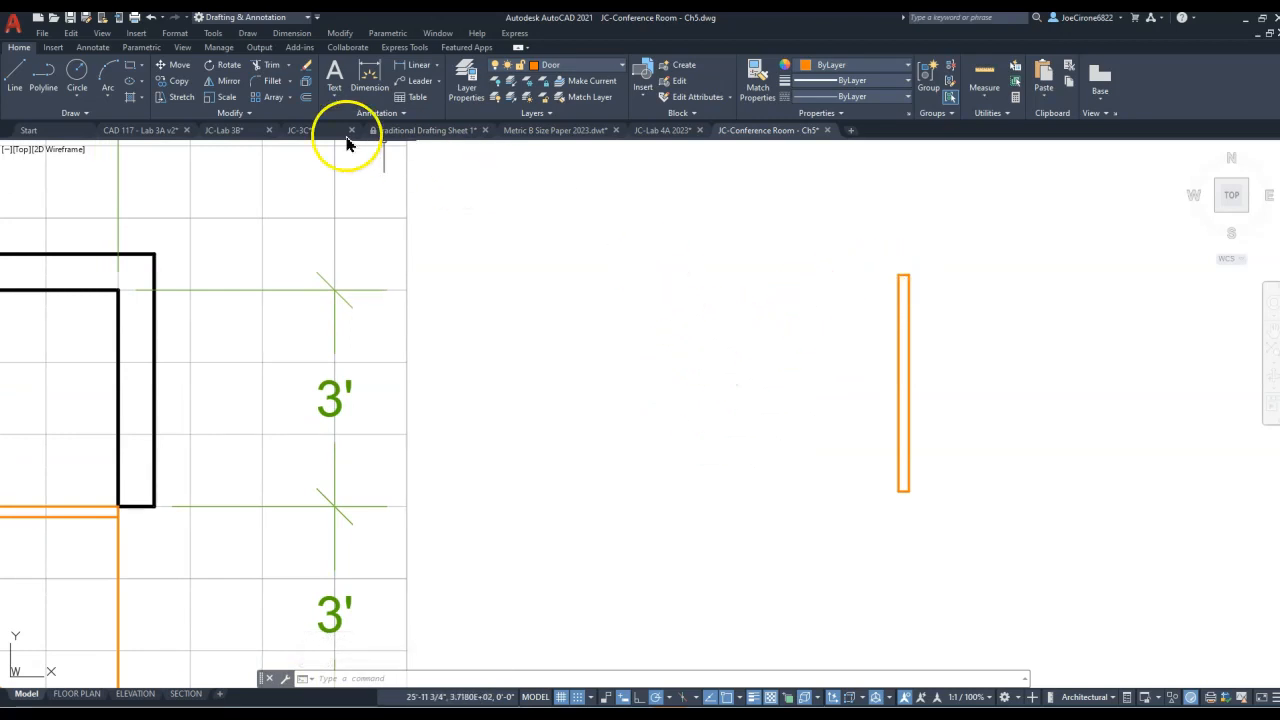
left_click(80, 80)
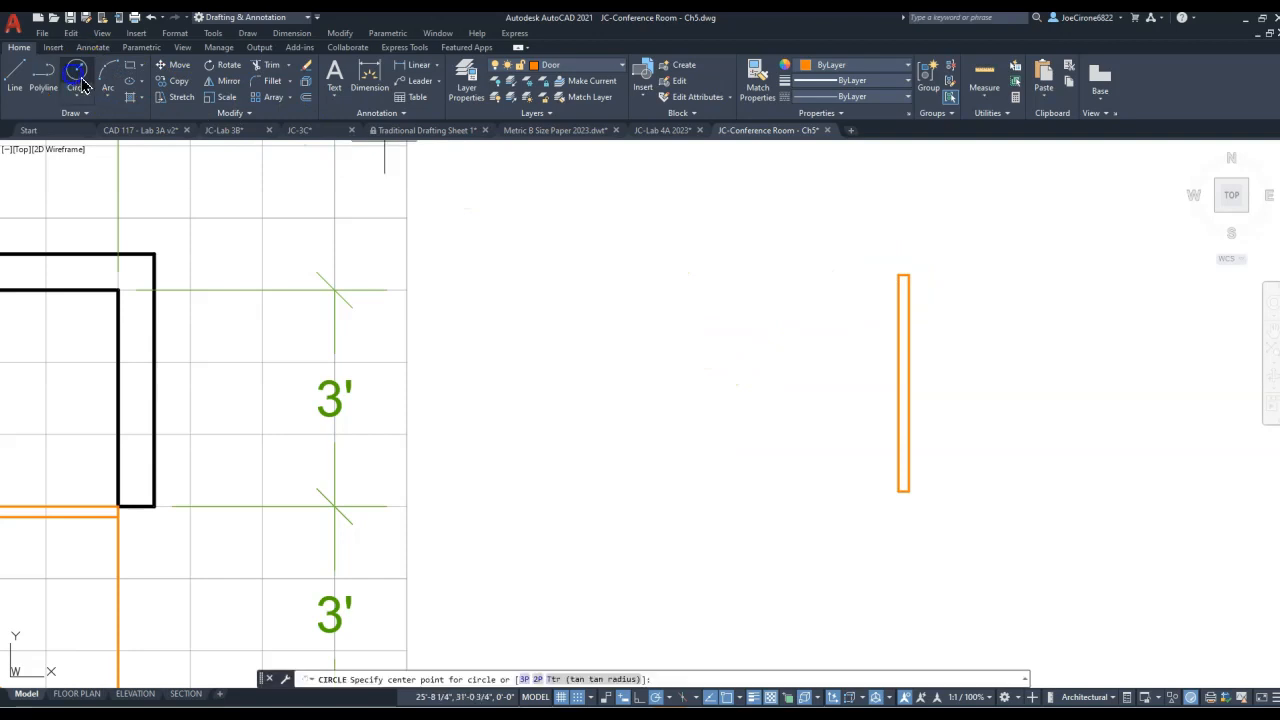
left_click(900, 490)
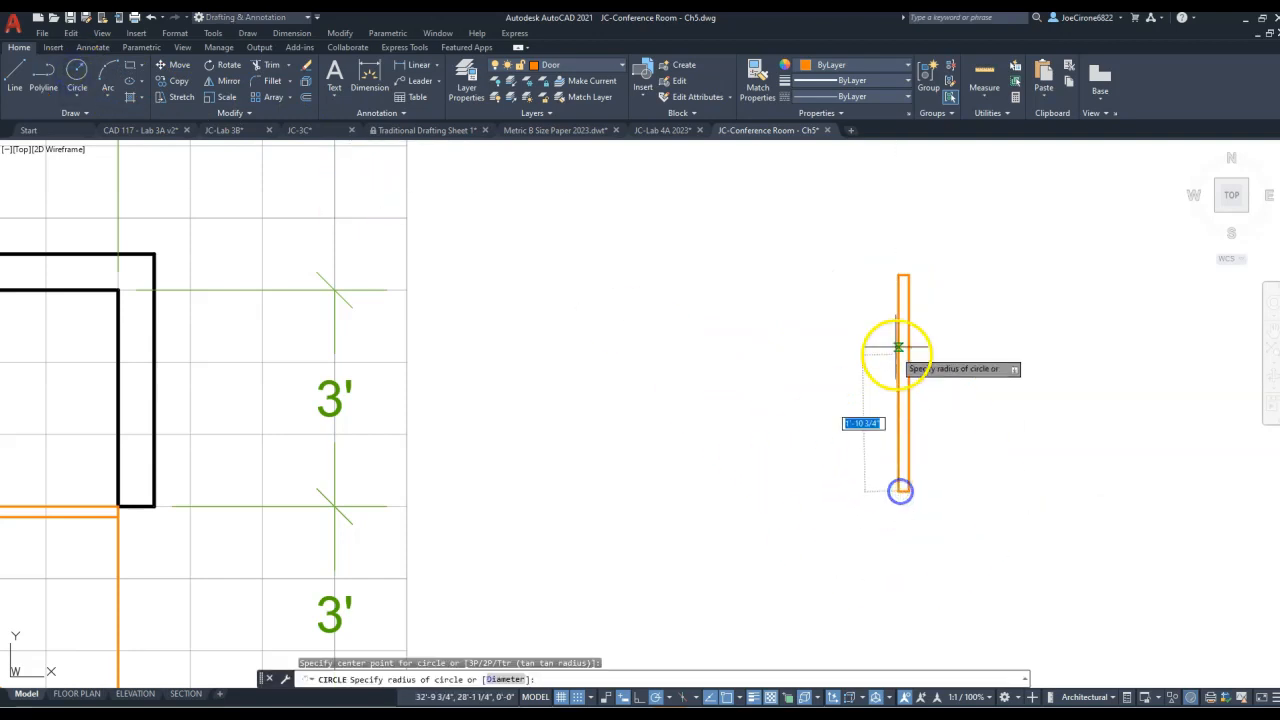
left_click(898, 274)
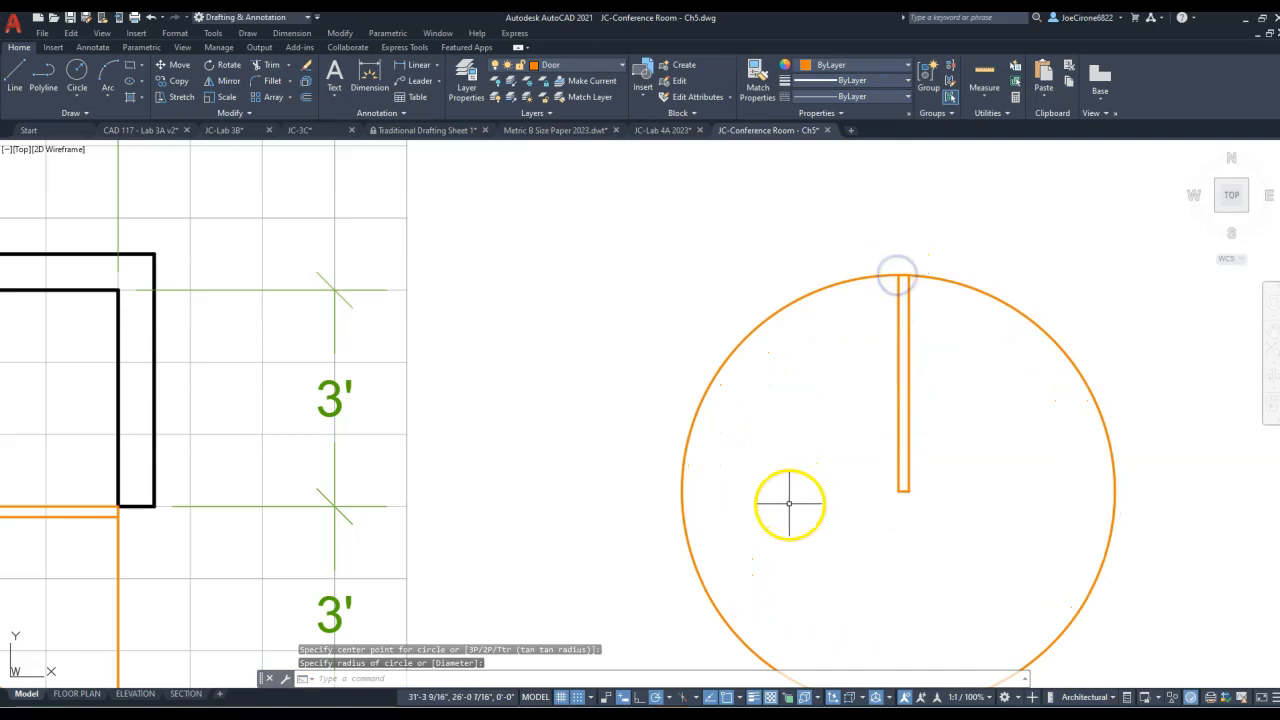
Draw a horizontal line from the door's lower-left corner to the left quadrant of the circle.
left_click(15, 76)
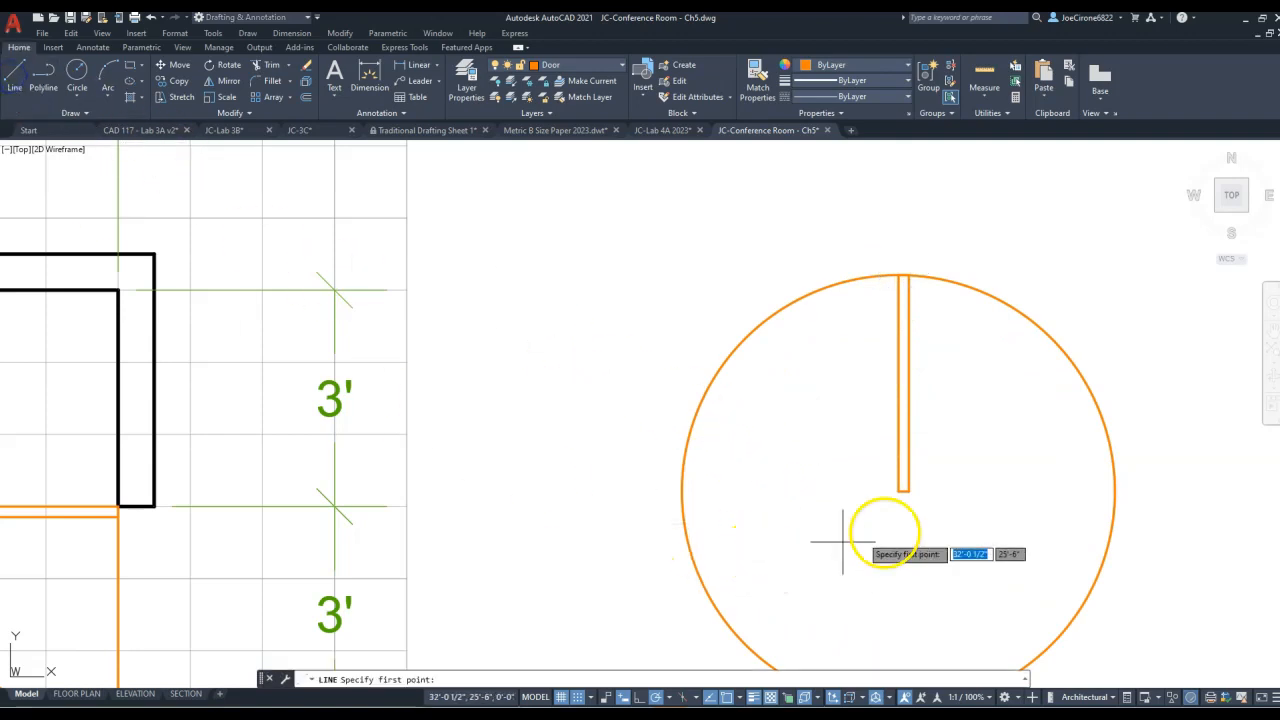
left_click(898, 491)
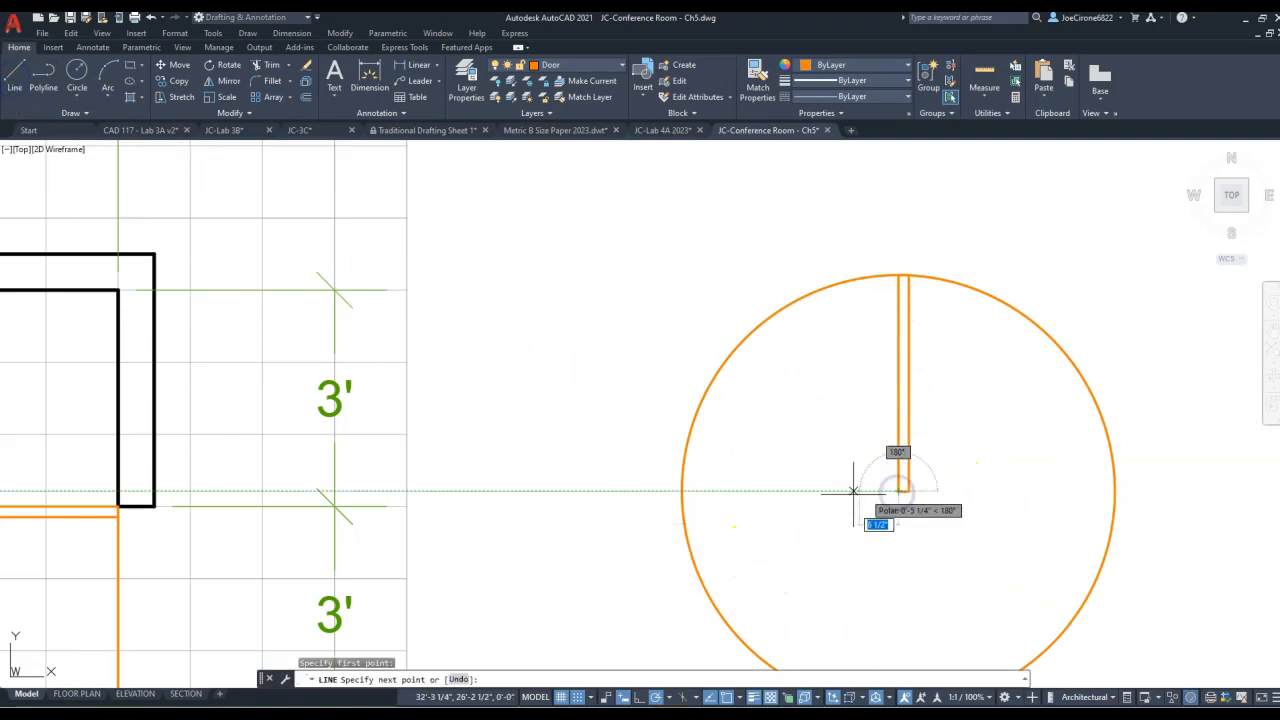
left_click(681, 491)
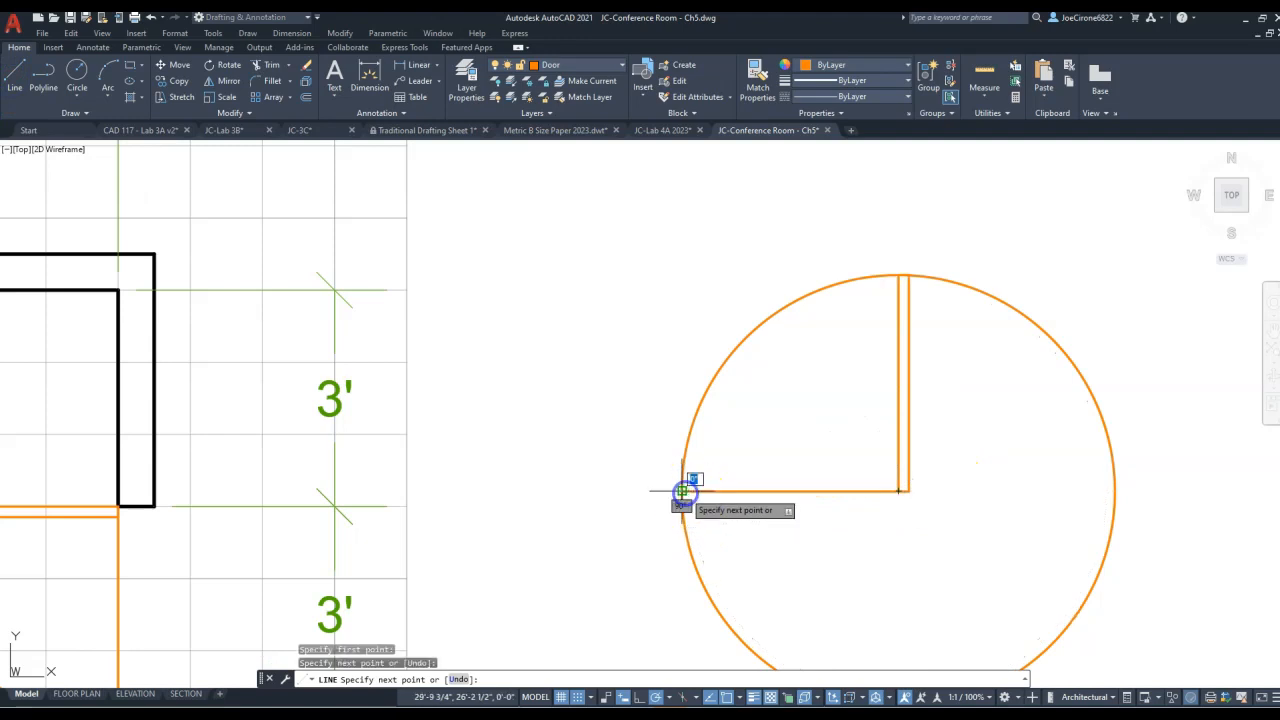
key("Escape")
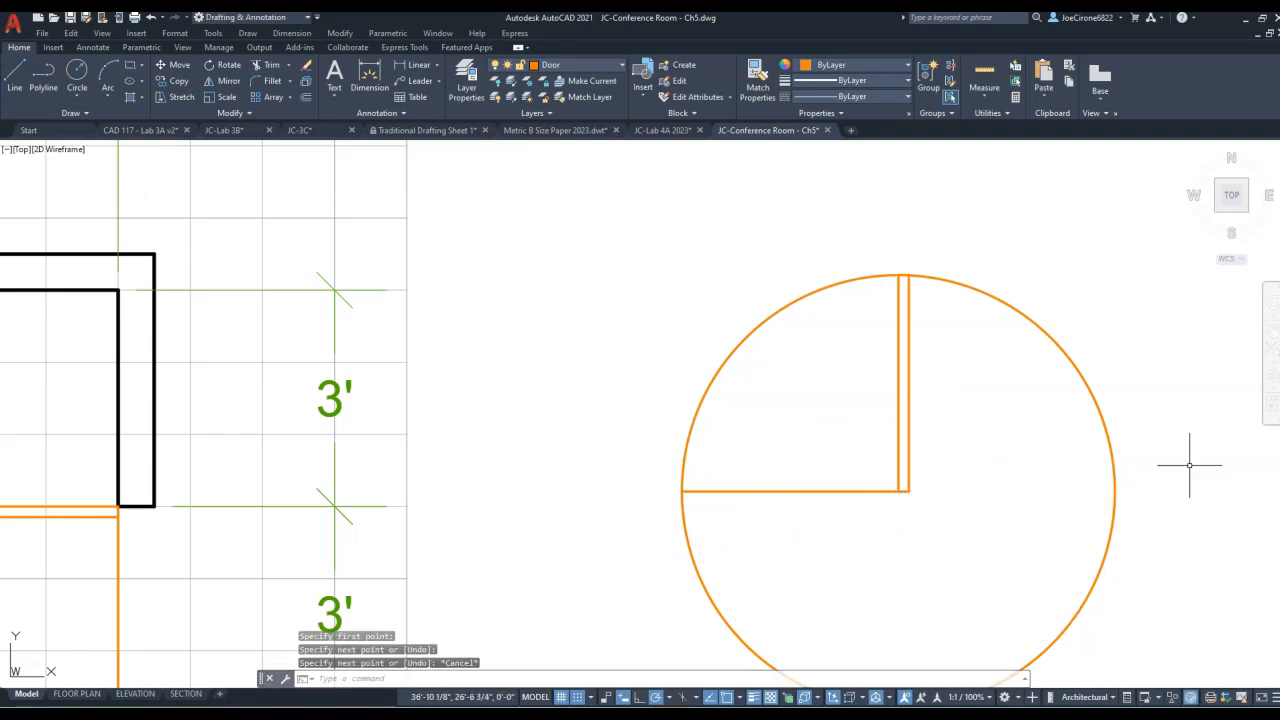
Consult the Lab 5B door drawing in the browser, and trim the circle in AutoCAD to the quarter swing arc between door and horizontal line.
mouse_move(1279, 80)
left_mouse_down()
mouse_move(1279, 100)
mouse_move(1163, 176)
mouse_move(1098, 179)
left_mouse_up()
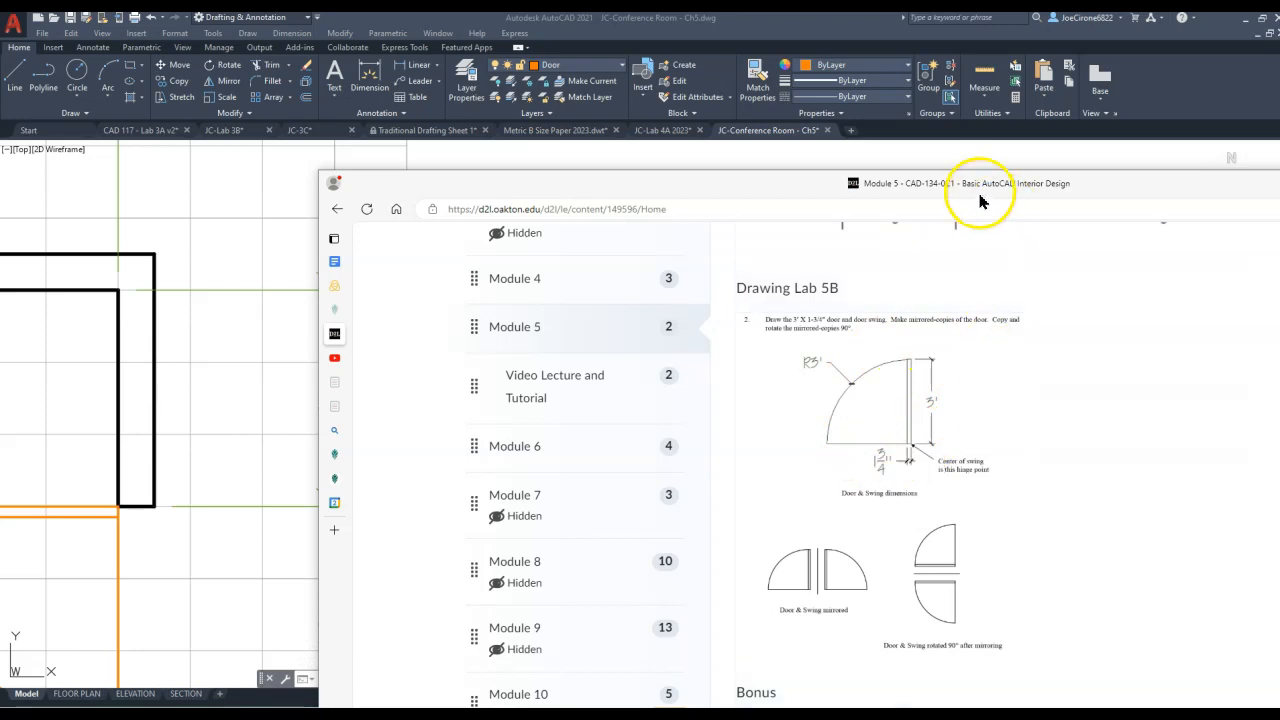
left_click_drag(786, 191, 1279, 180)
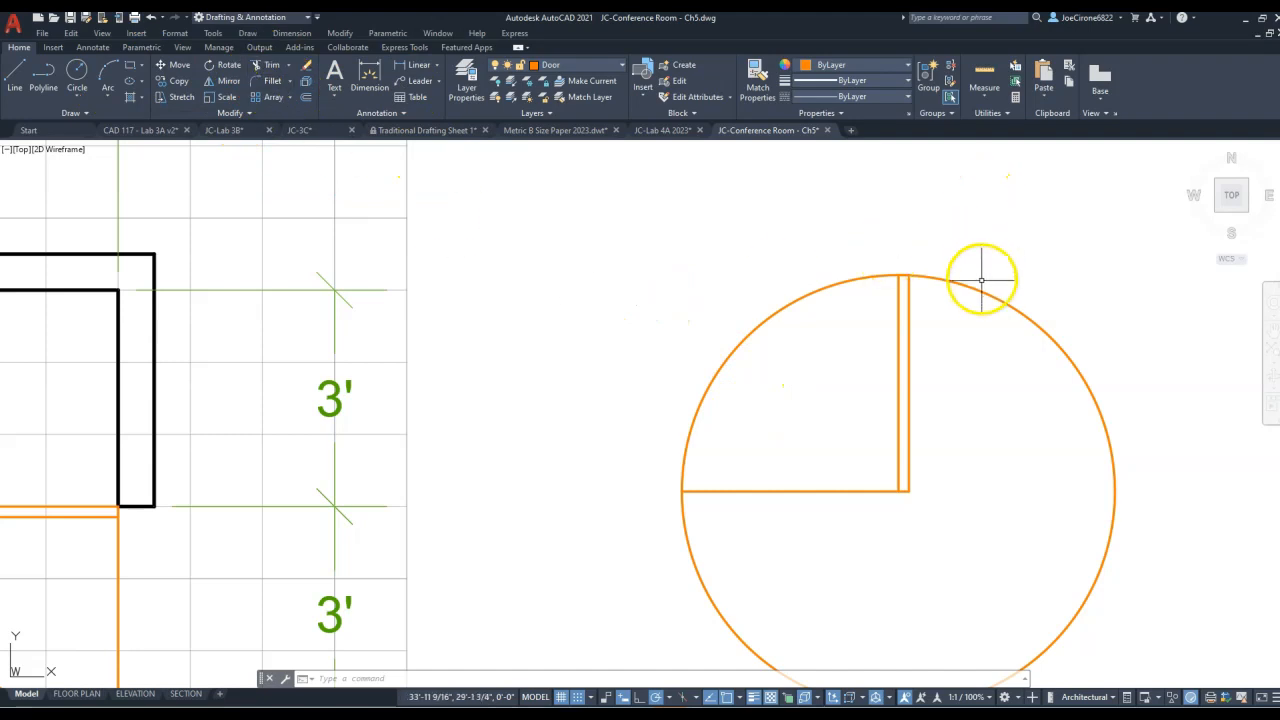
left_click(272, 64)
left_click_drag(1056, 258, 1030, 372)
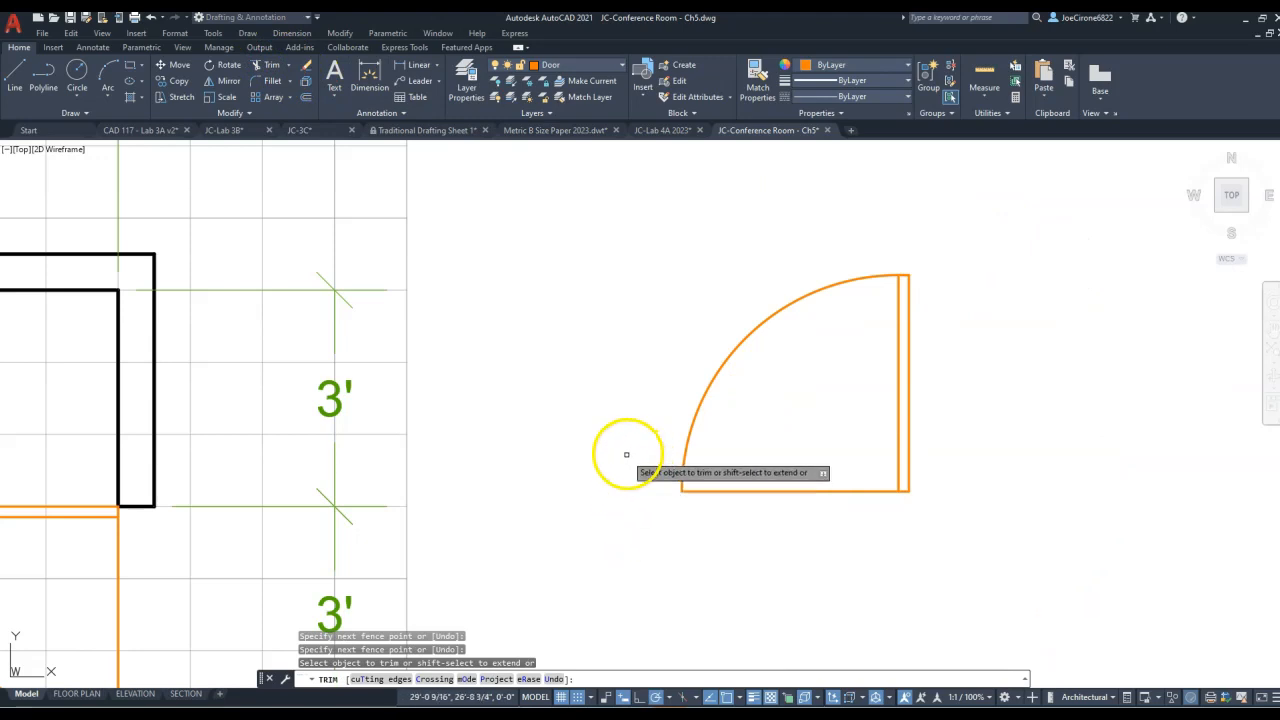
key("Escape")
Rotate the new door and its swing 90° counterclockwise about the door's lower-right corner, with Ortho turned on.
scroll(577, 440, "down", 1)
mouse_move(555, 517)
middle_mouse_down()
mouse_move(574, 478)
mouse_move(618, 442)
mouse_move(614, 454)
middle_mouse_up()
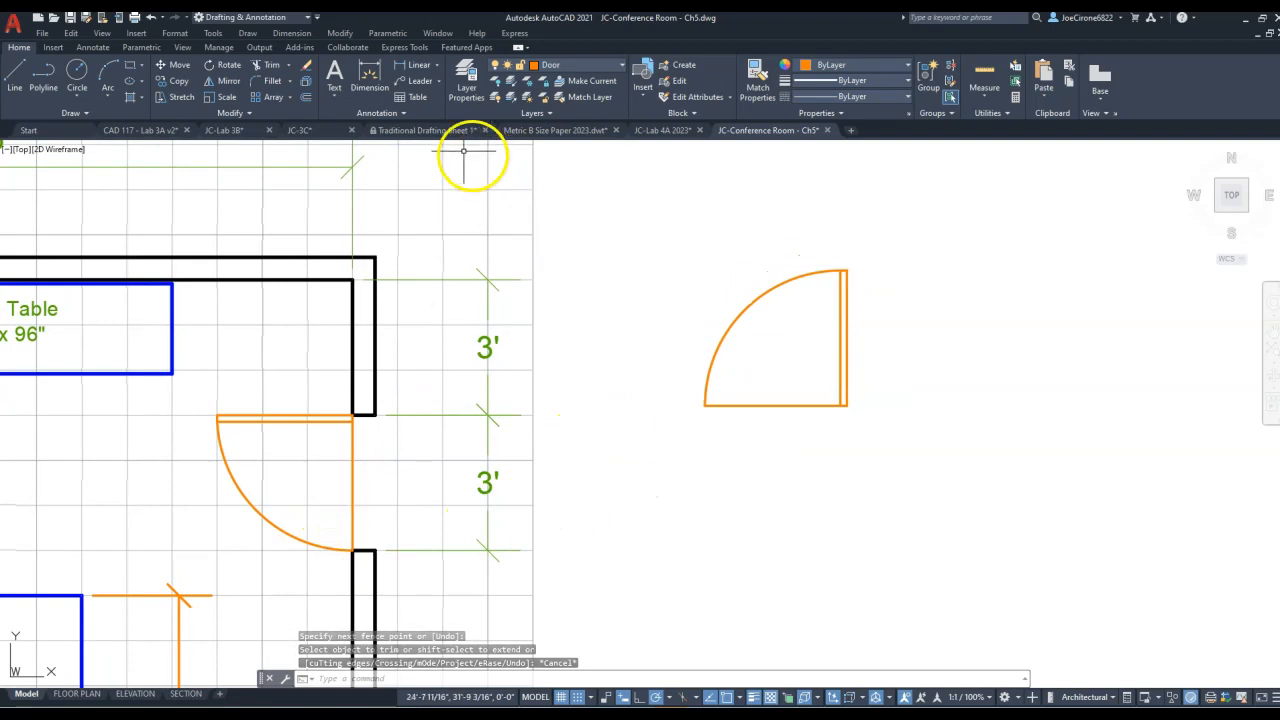
left_click(222, 66)
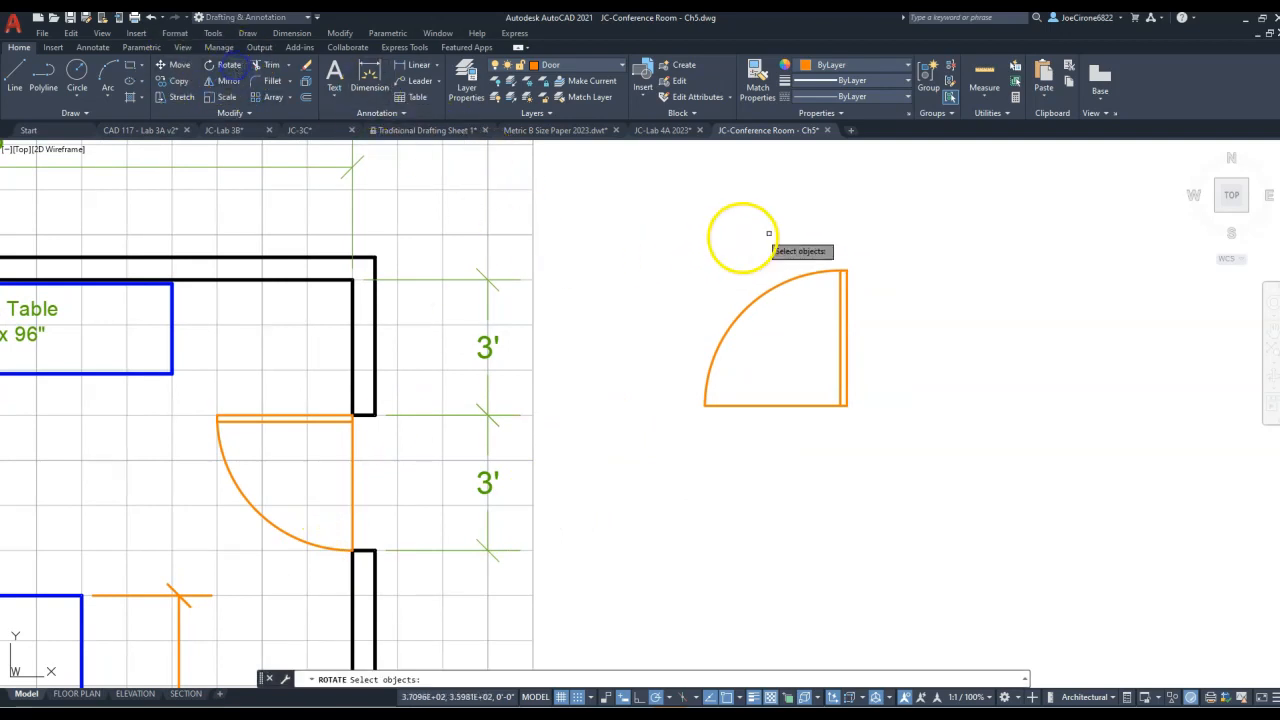
left_click_drag(879, 244, 684, 475)
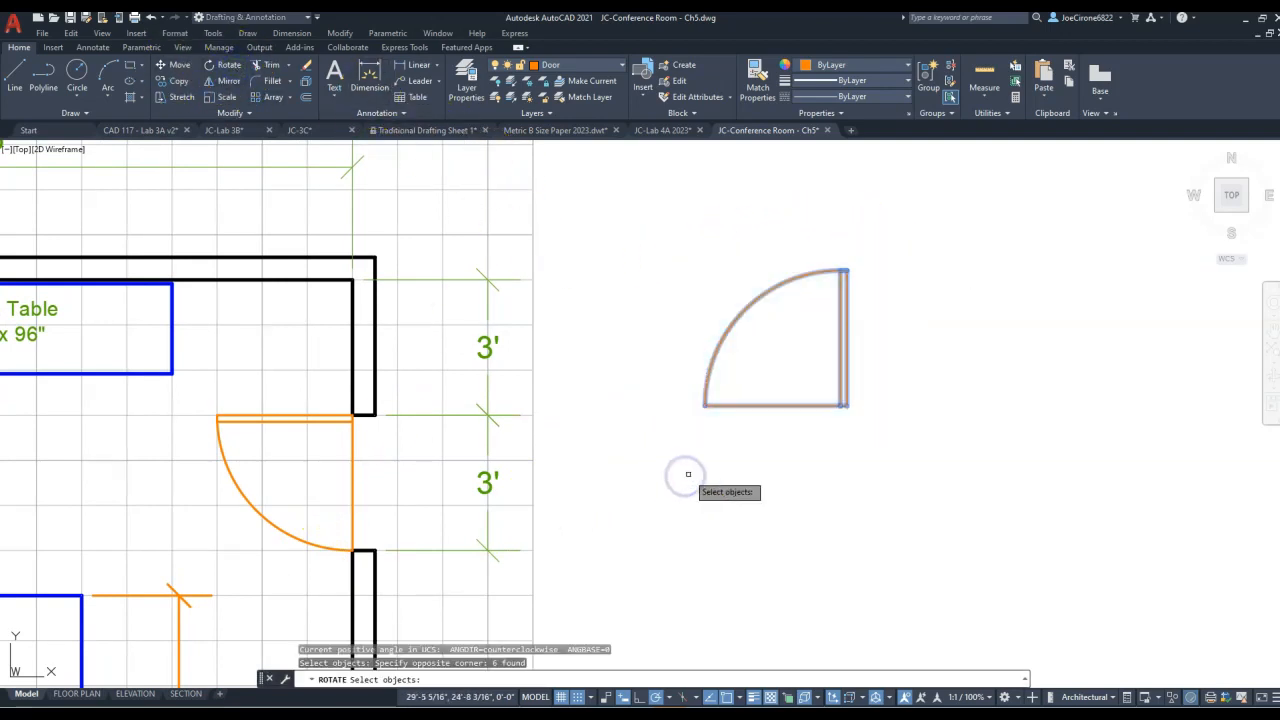
key("Return")
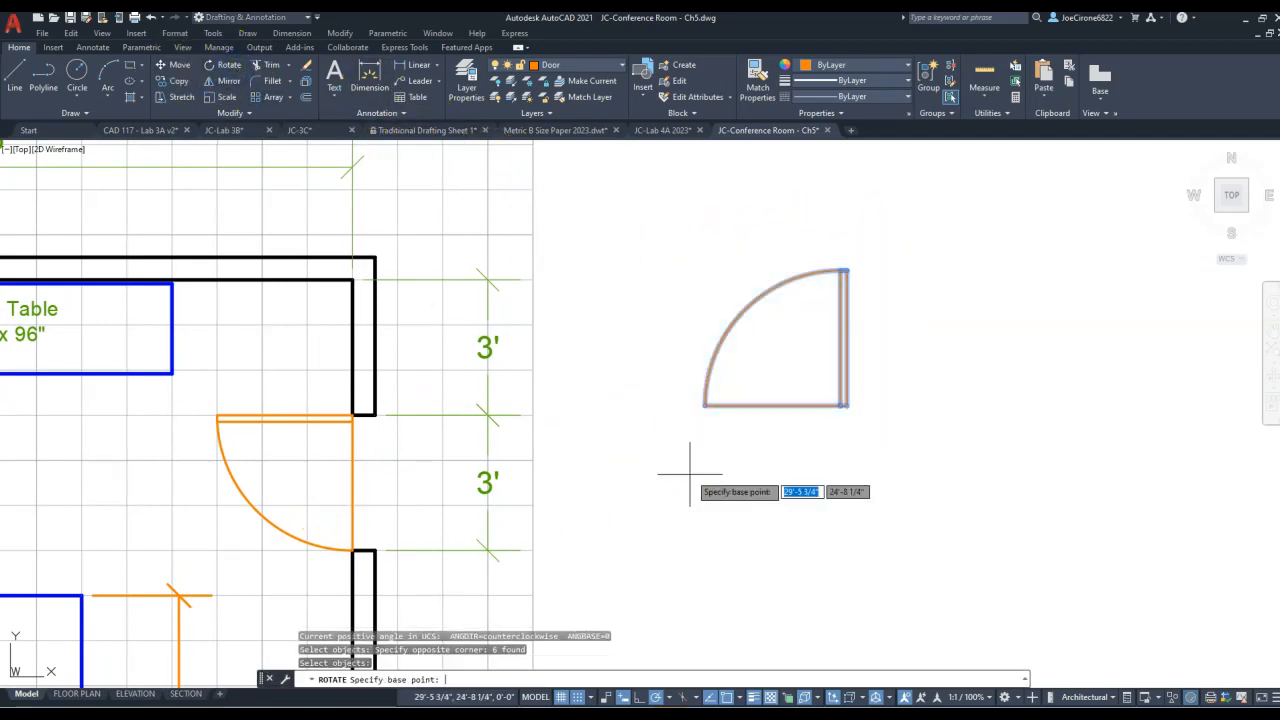
left_click(846, 405)
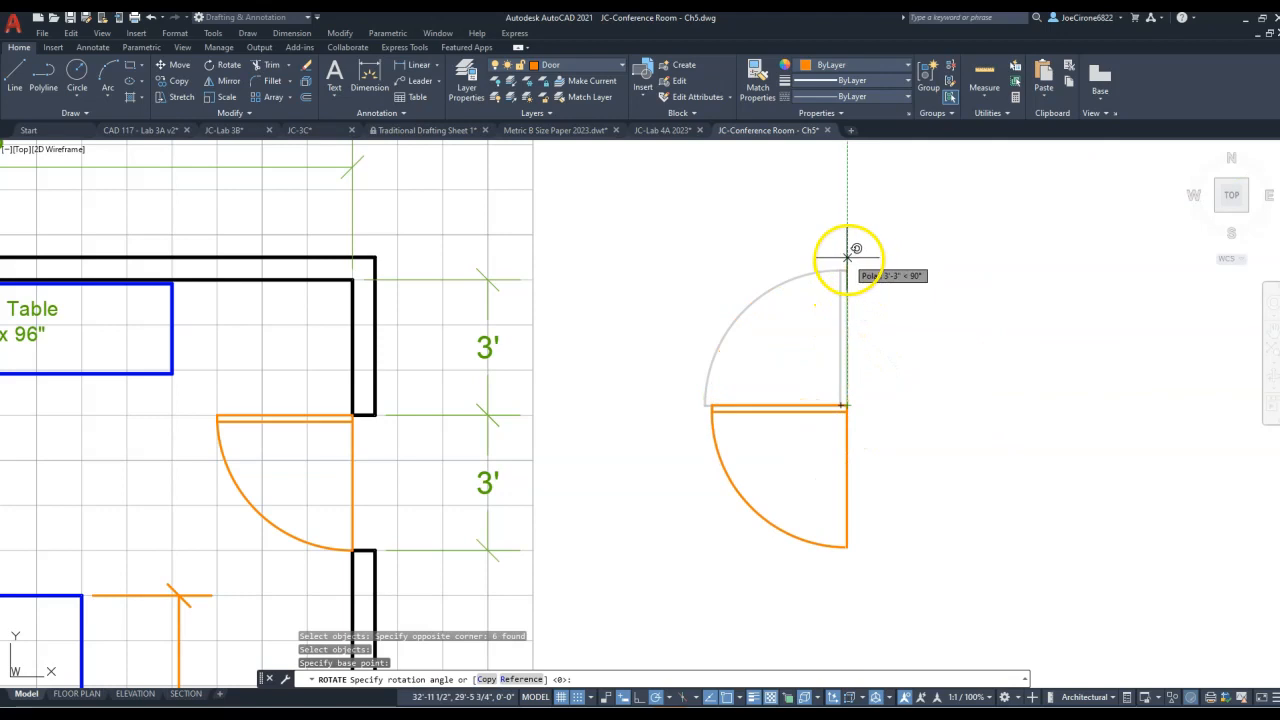
left_click(634, 697)
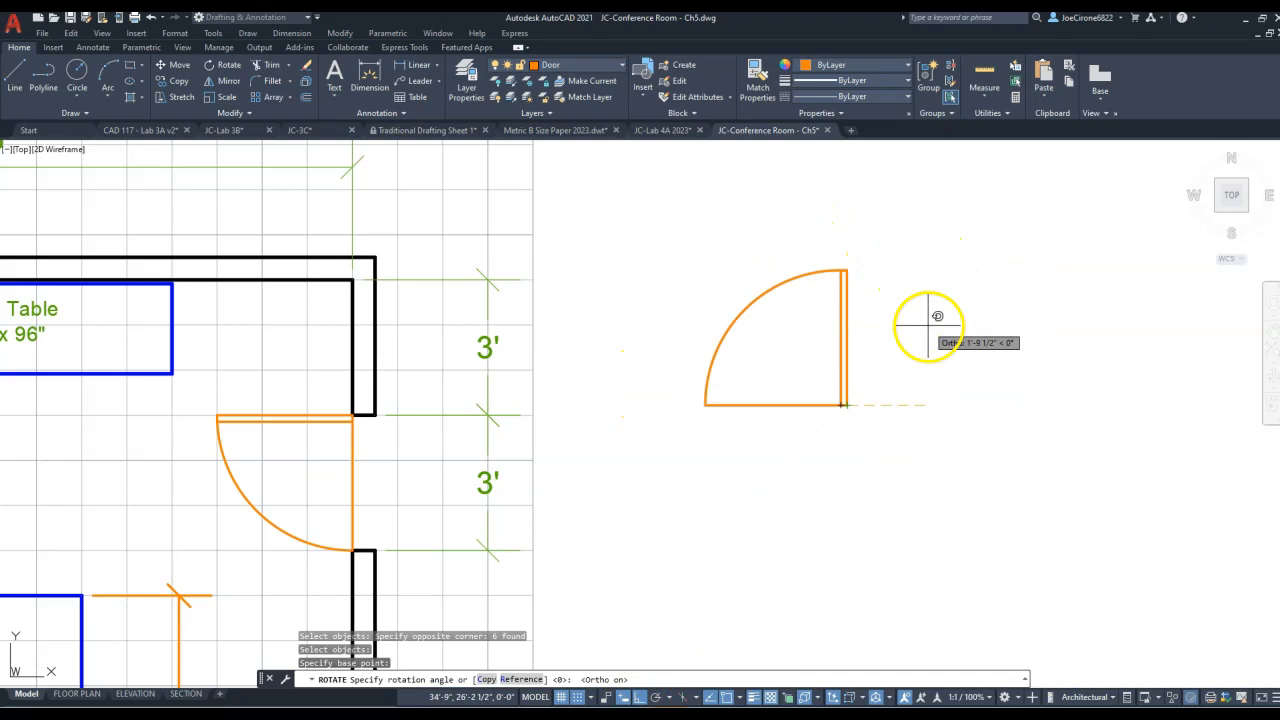
left_click(847, 300)
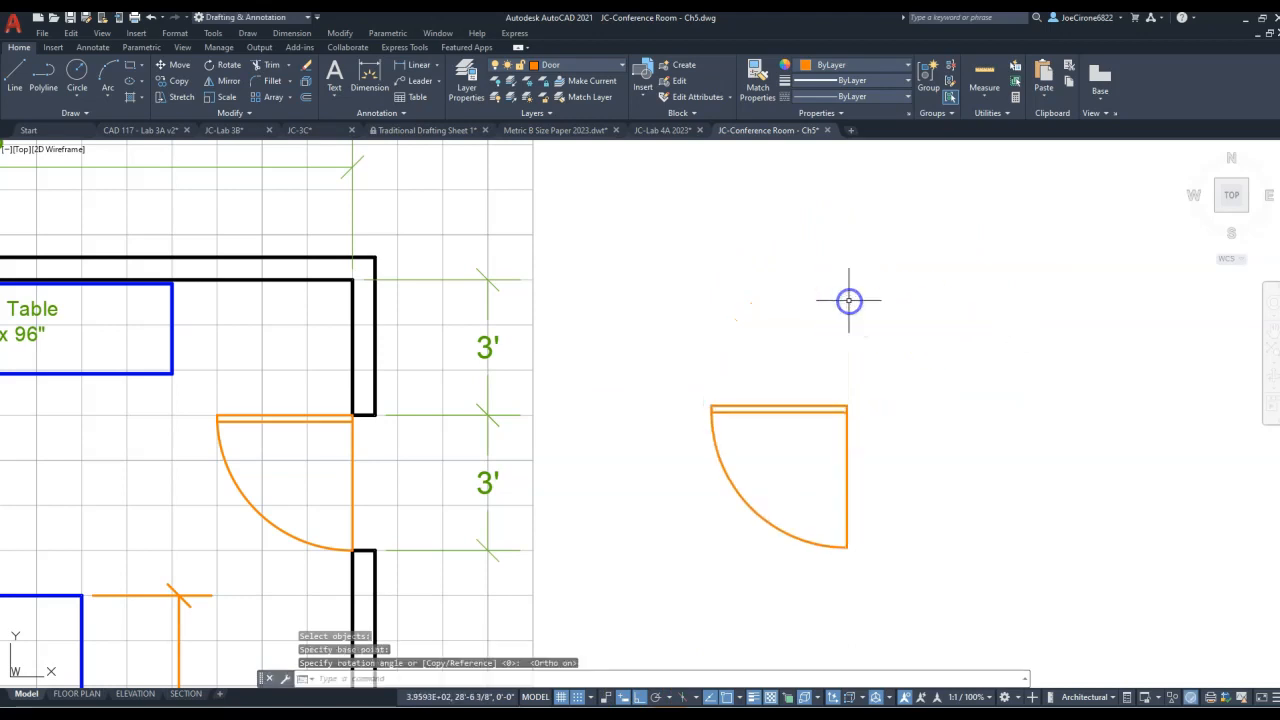
Turn off the current Door layer in the conference room drawing.
scroll(740, 571, "down", 2)
middle_click_drag(674, 586, 694, 421)
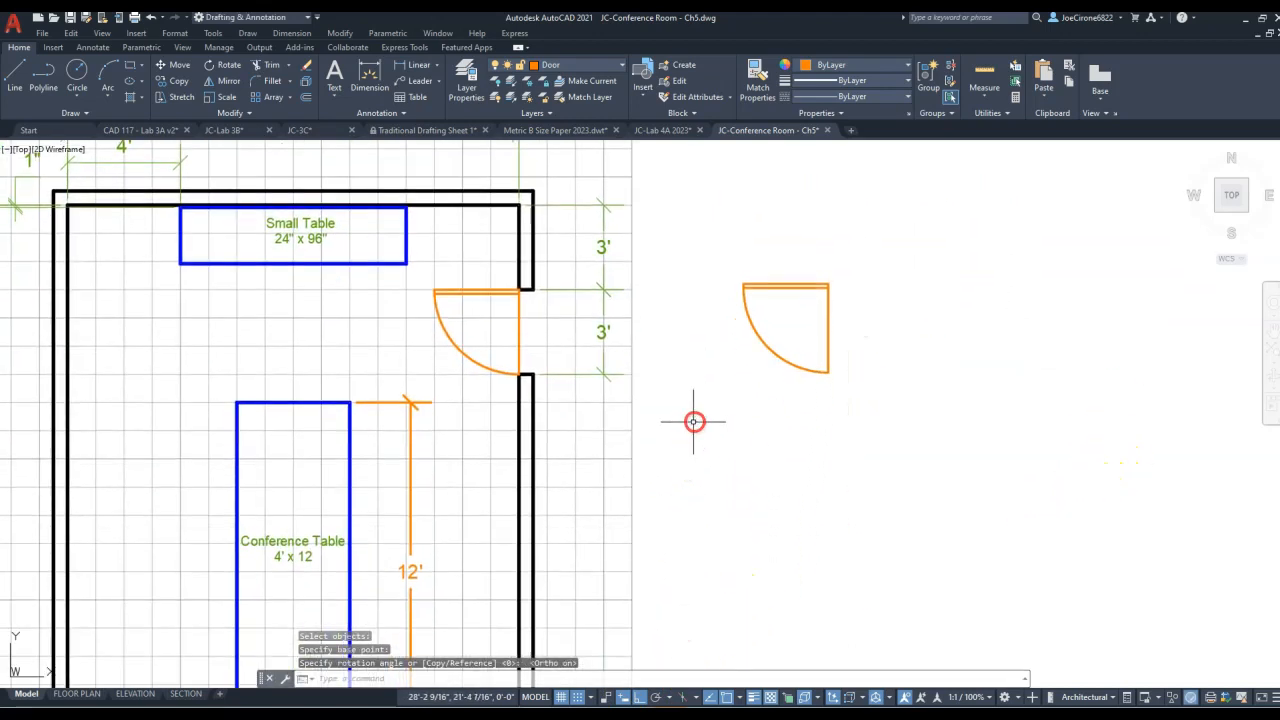
scroll(697, 512, "down", 2)
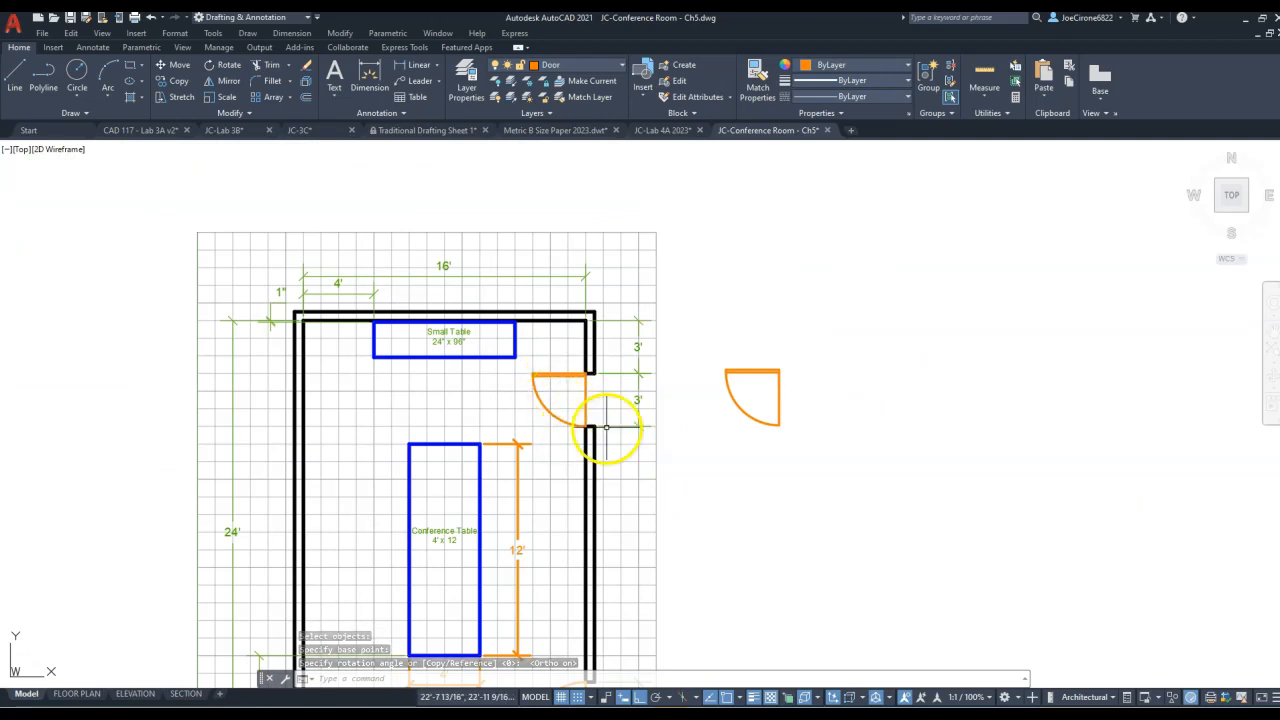
scroll(608, 500, "down", 2)
middle_click_drag(608, 500, 623, 443)
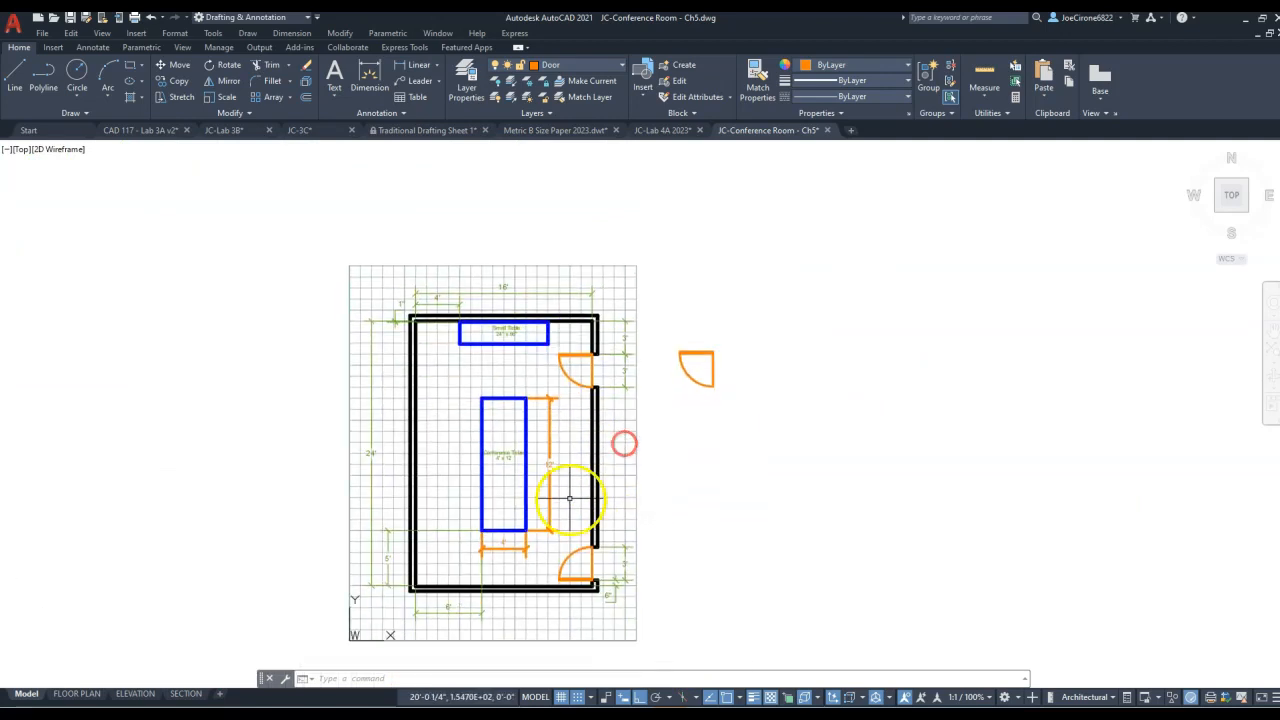
scroll(648, 371, "up", 2)
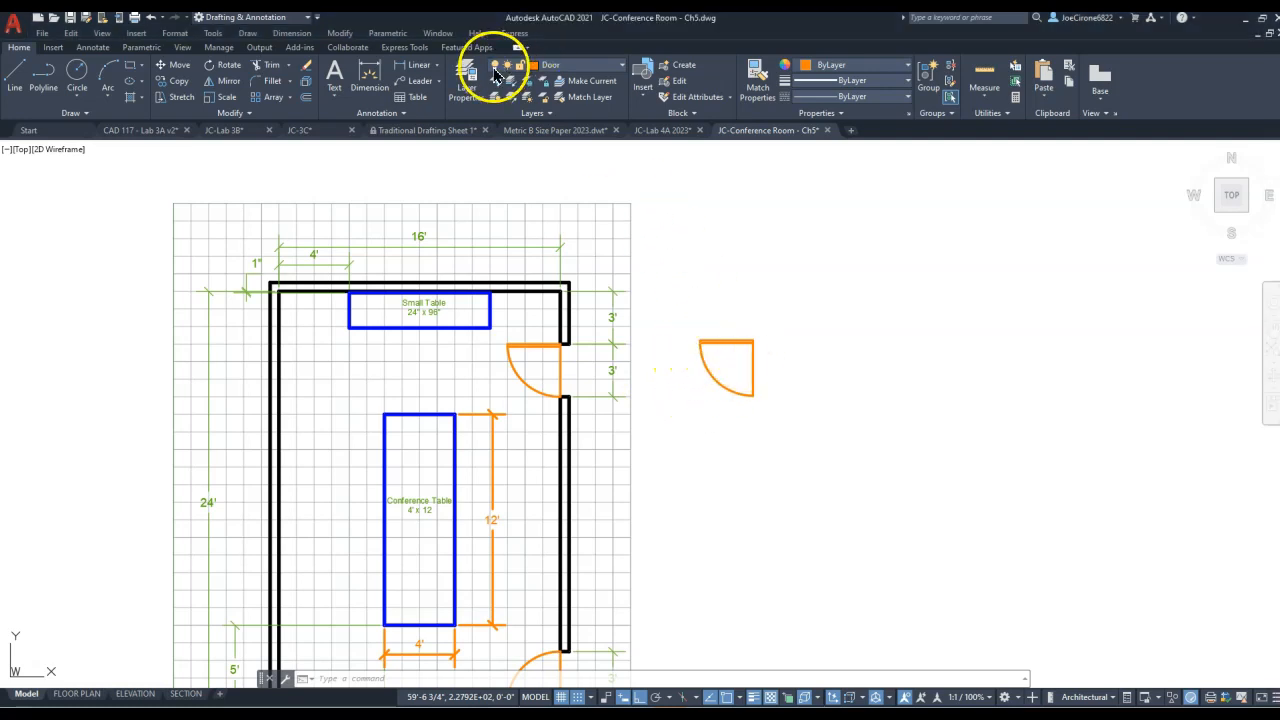
left_click(608, 70)
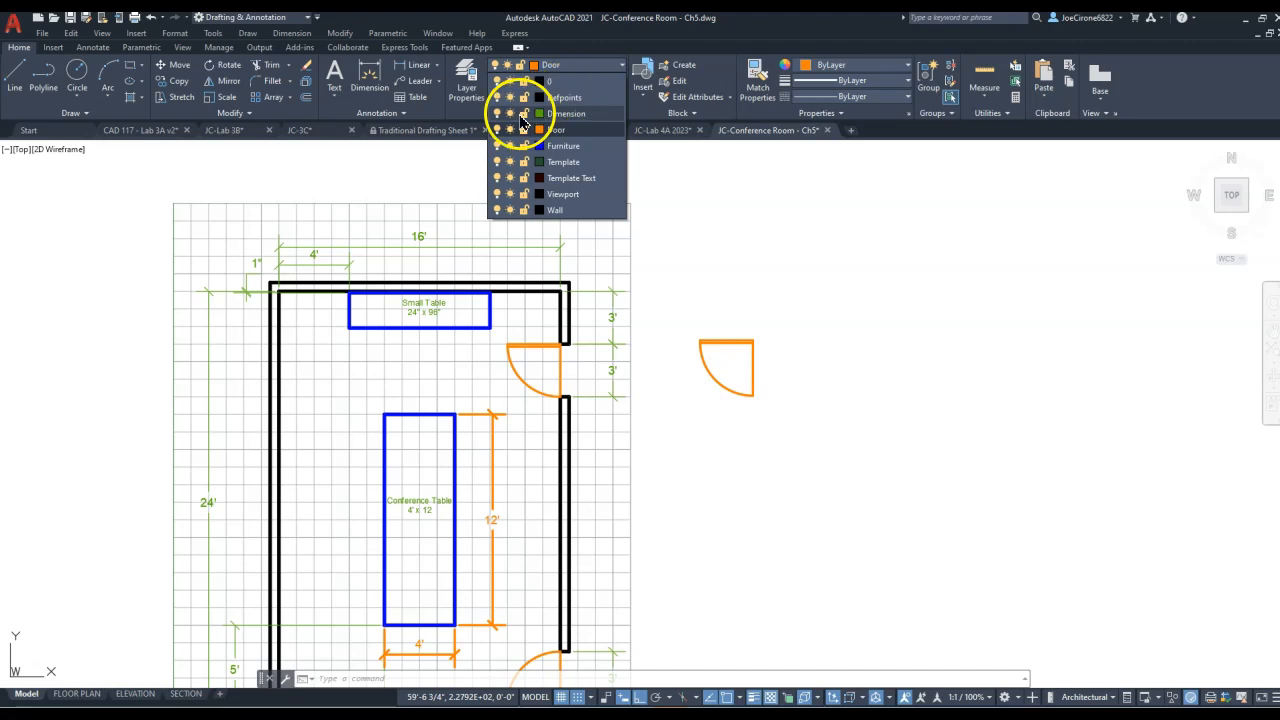
left_click(496, 130)
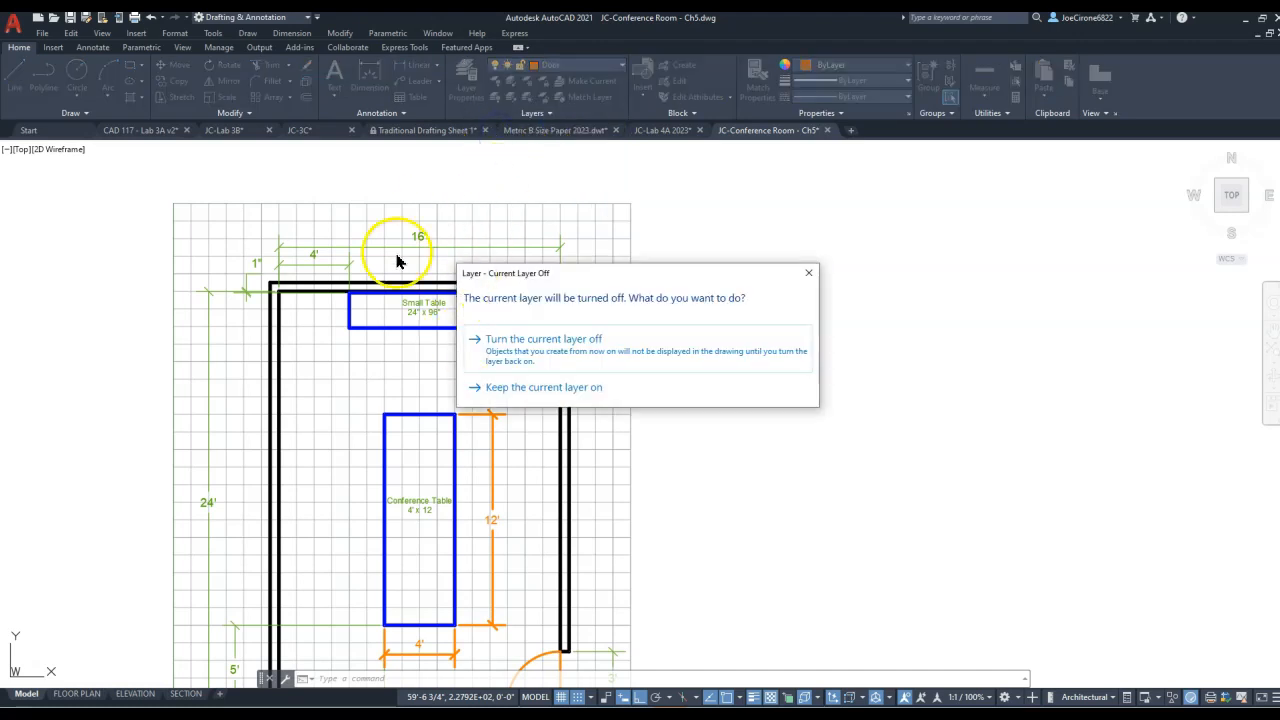
left_click(523, 343)
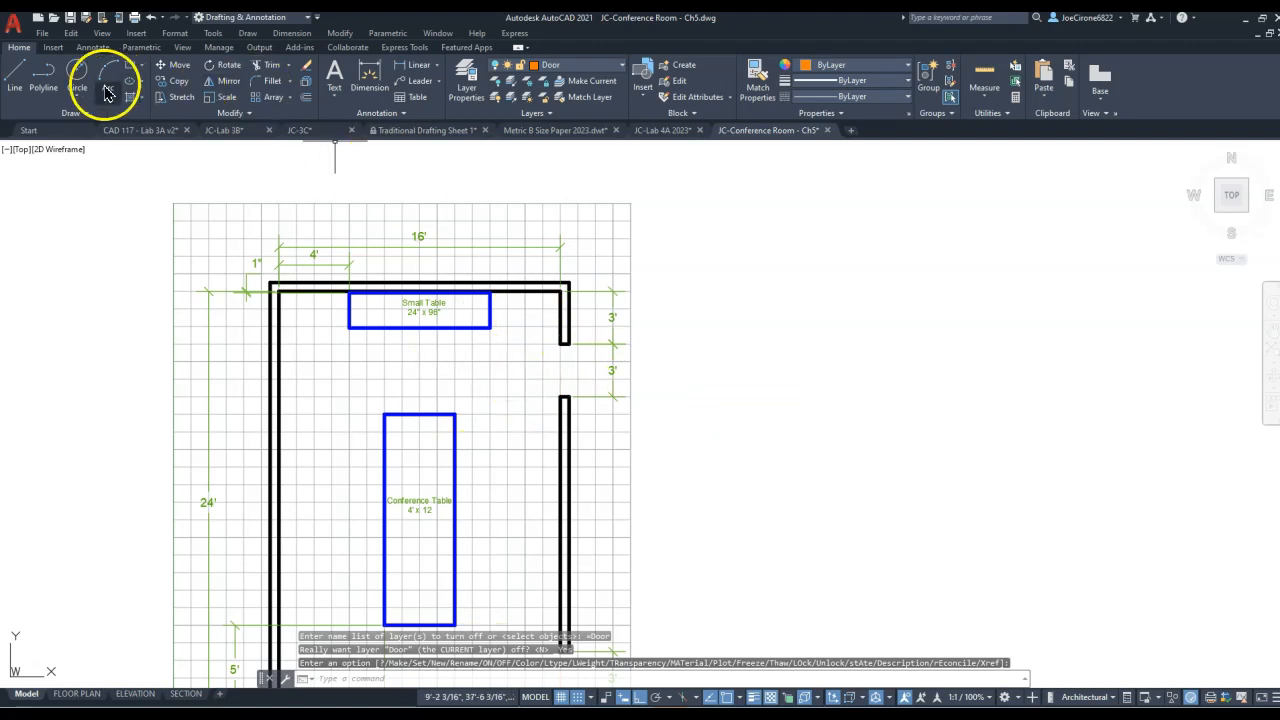
Draw an open chain of five lines beside the floor plan on the hidden Door layer, turning Ortho off for the last two.
left_click(12, 76)
left_click(857, 233)
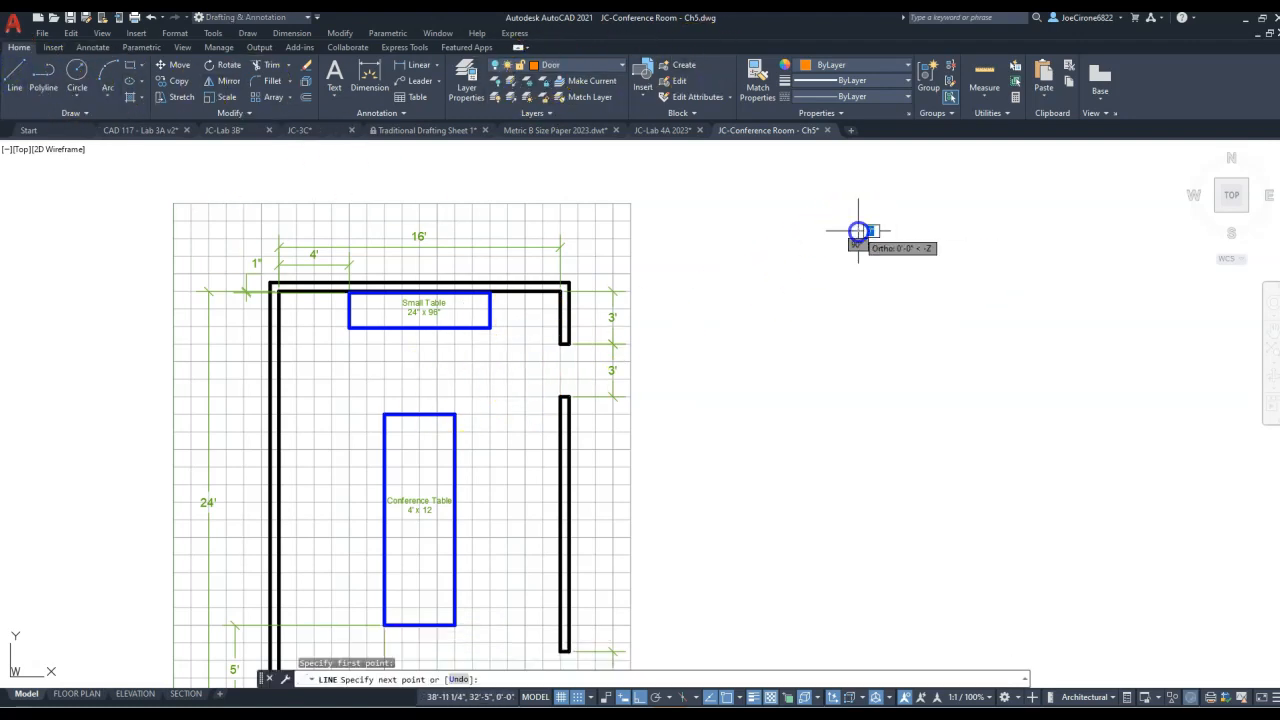
left_click(762, 303)
left_click(911, 387)
left_click(1025, 276)
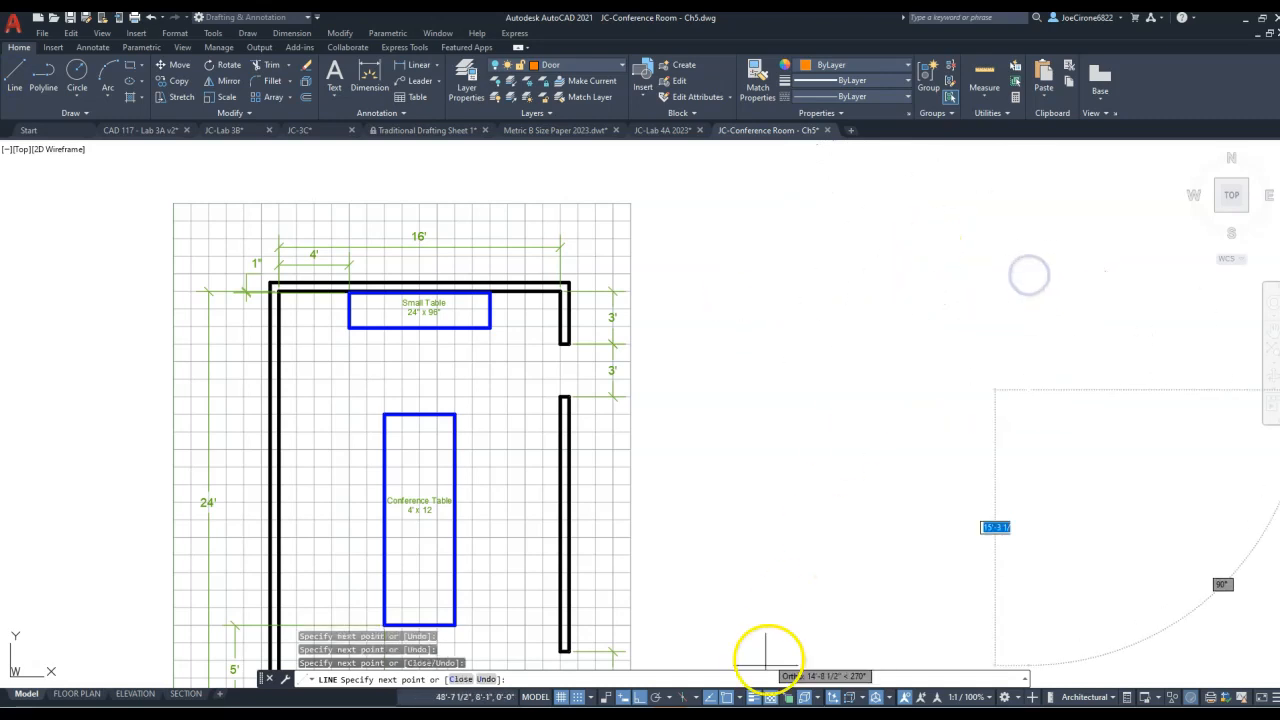
left_click(652, 699)
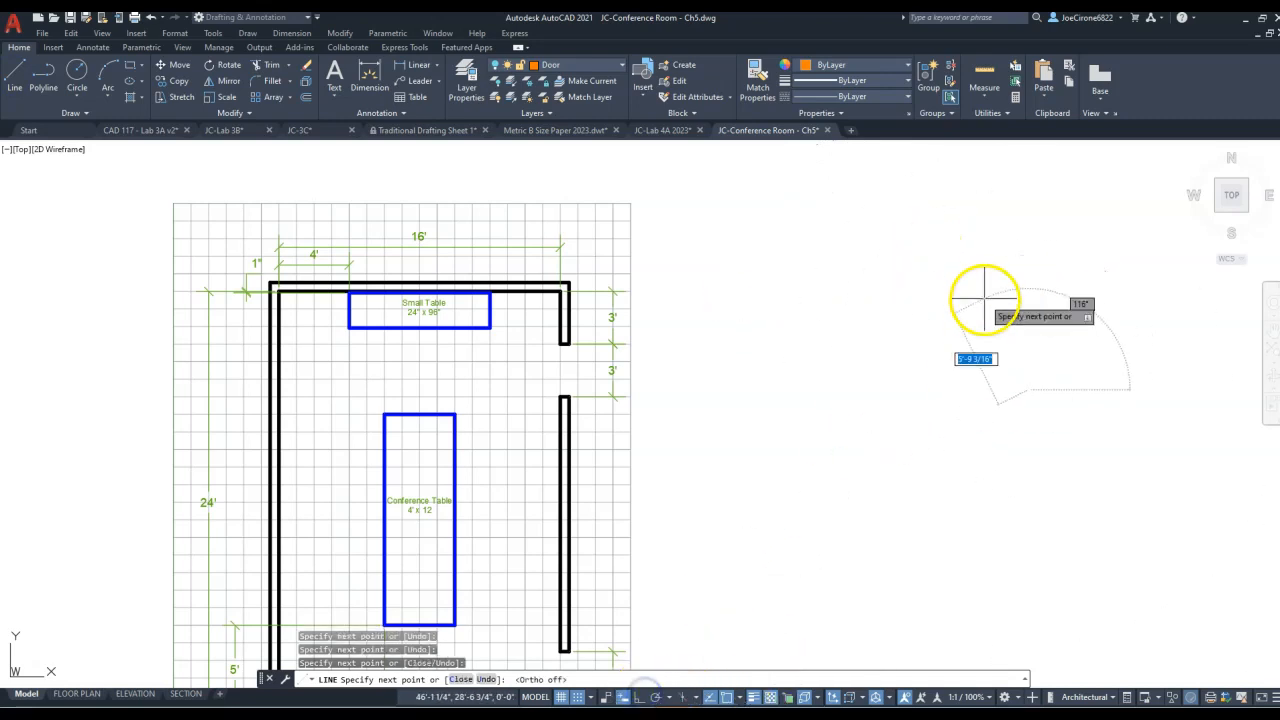
right_click(928, 246)
left_click(918, 268)
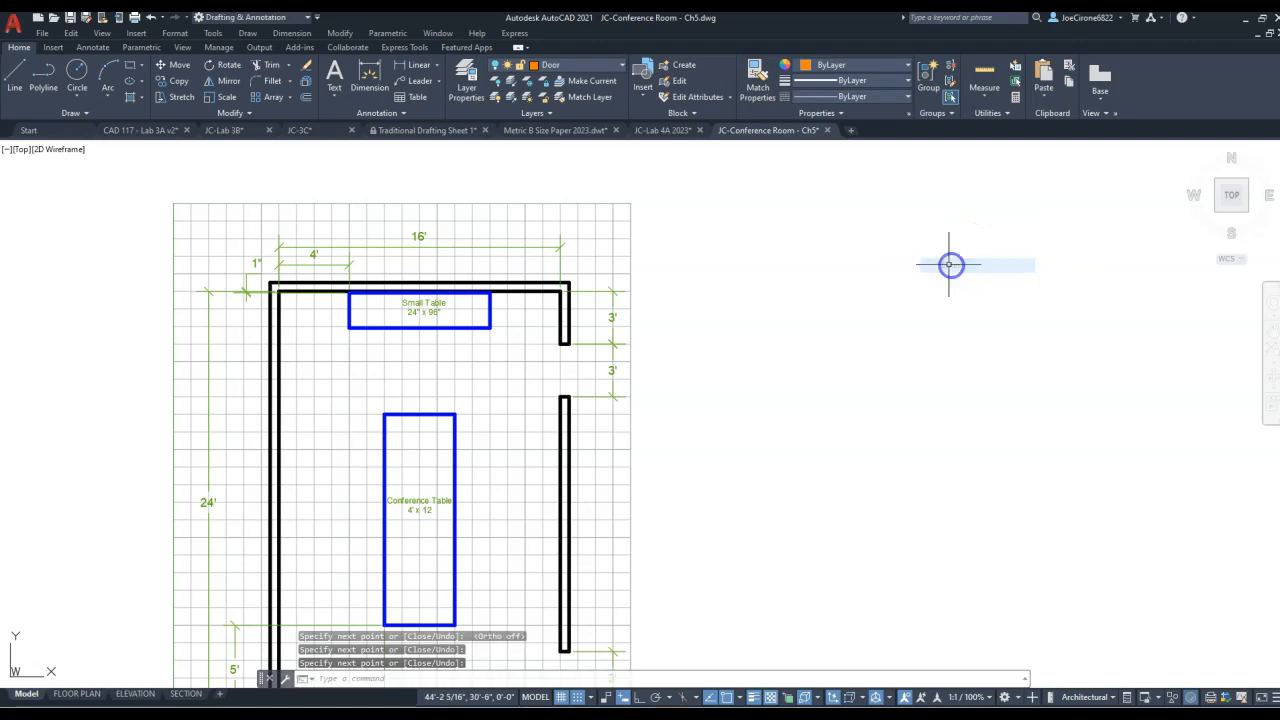
Turn the Door layer back on.
left_click(608, 70)
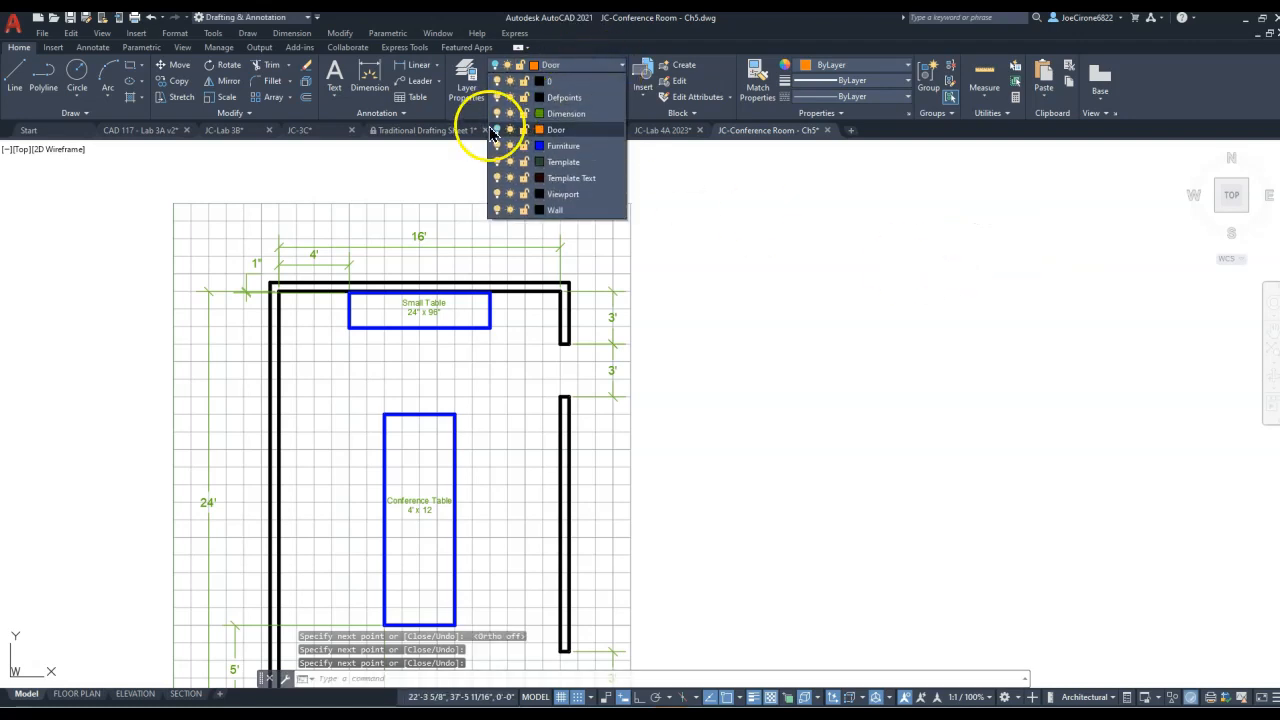
left_click(497, 131)
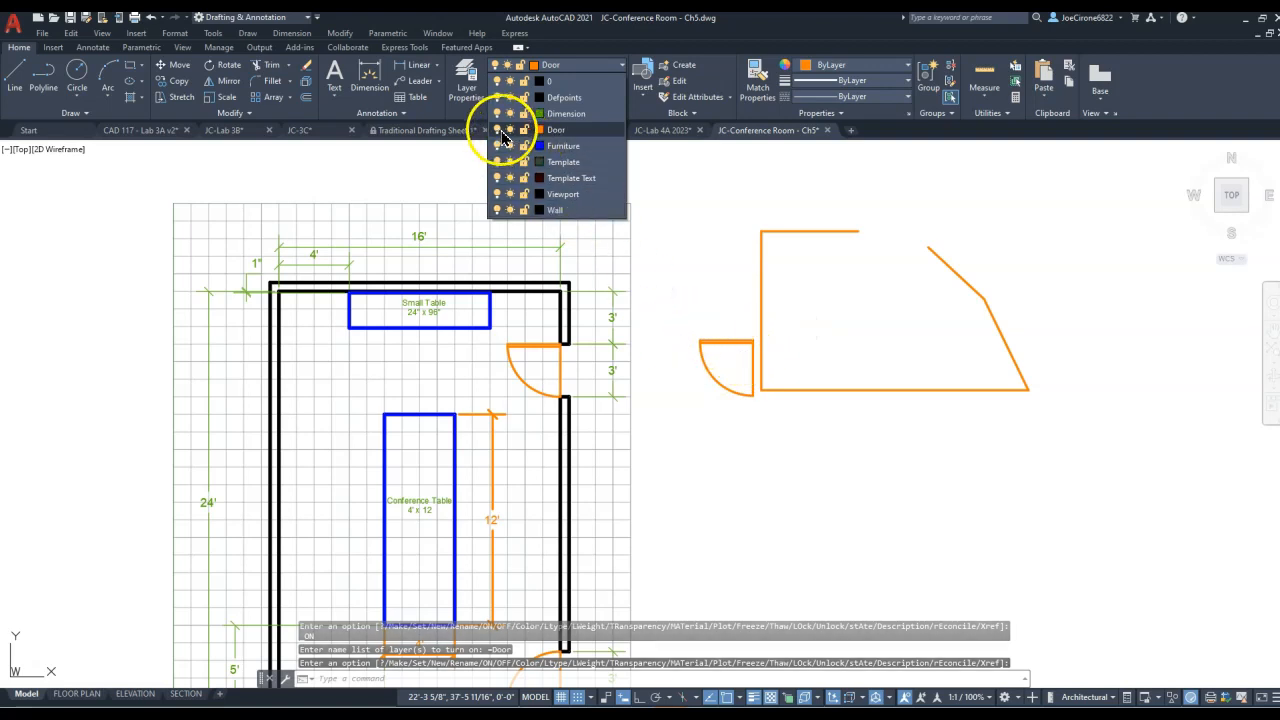
left_click(922, 264)
Erase the chain of five stray lines beside the floor plan.
left_click(966, 181)
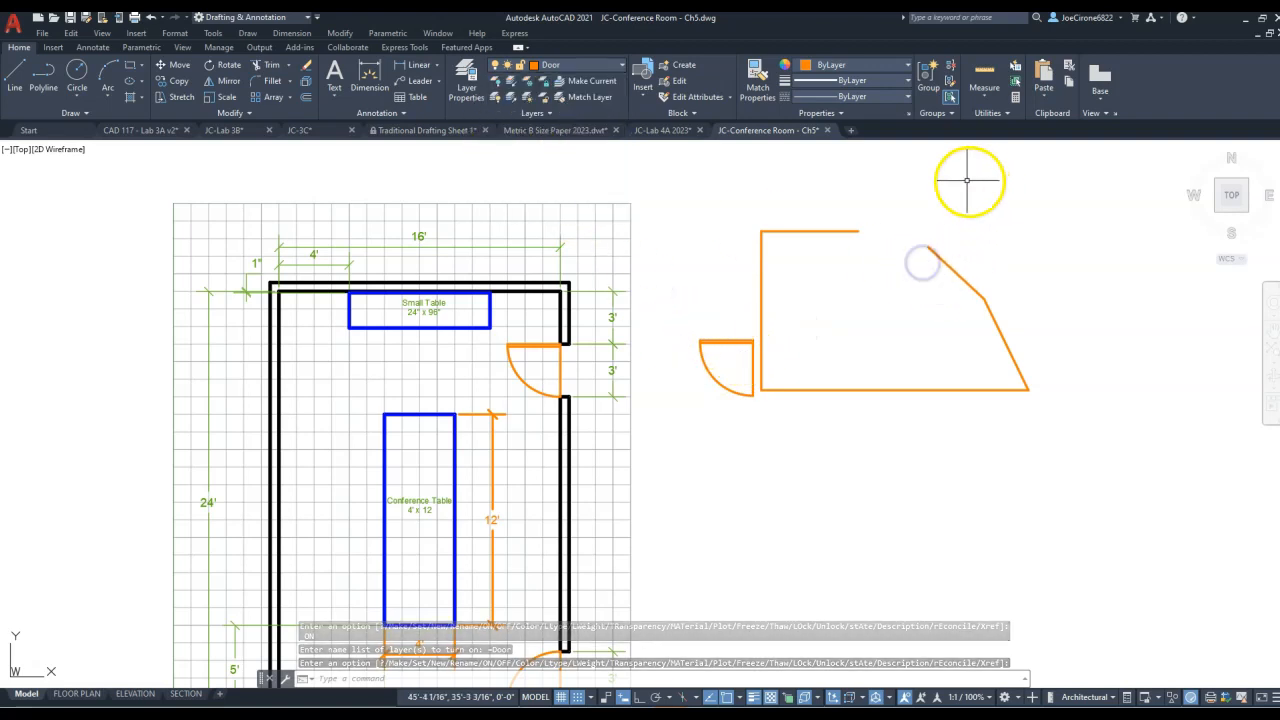
left_click(761, 431)
left_click(1037, 284)
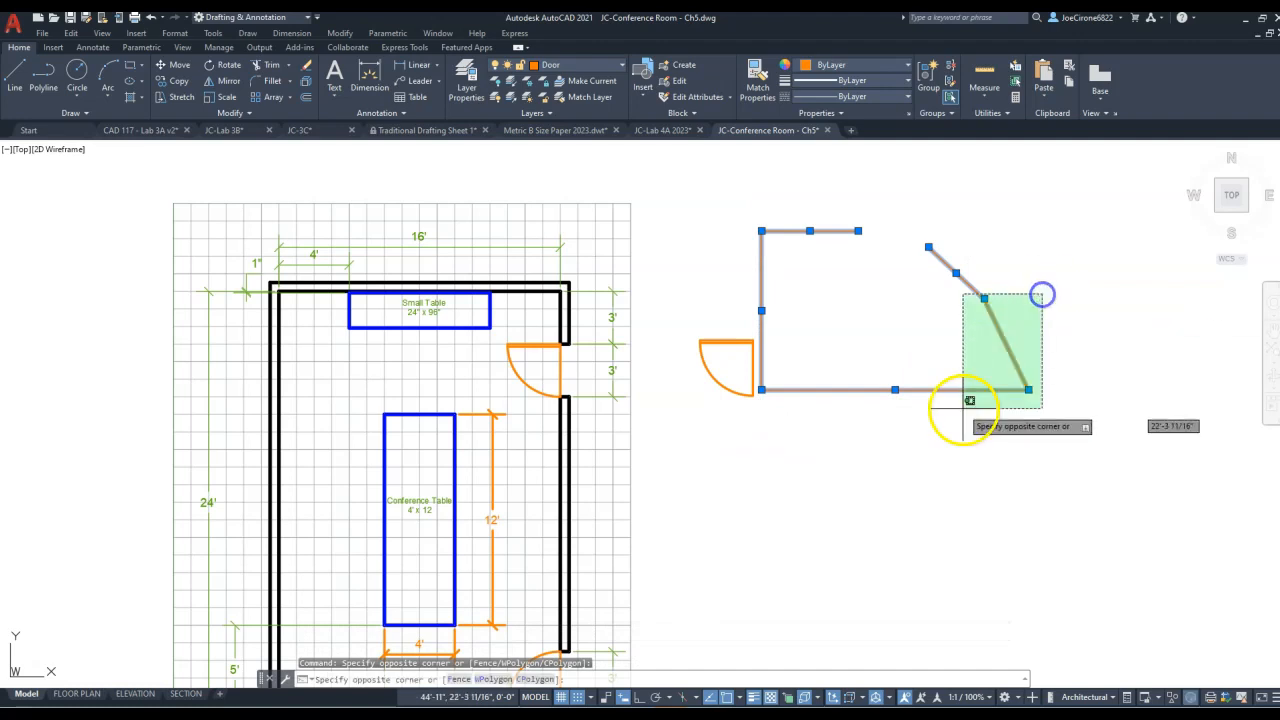
left_click(960, 412)
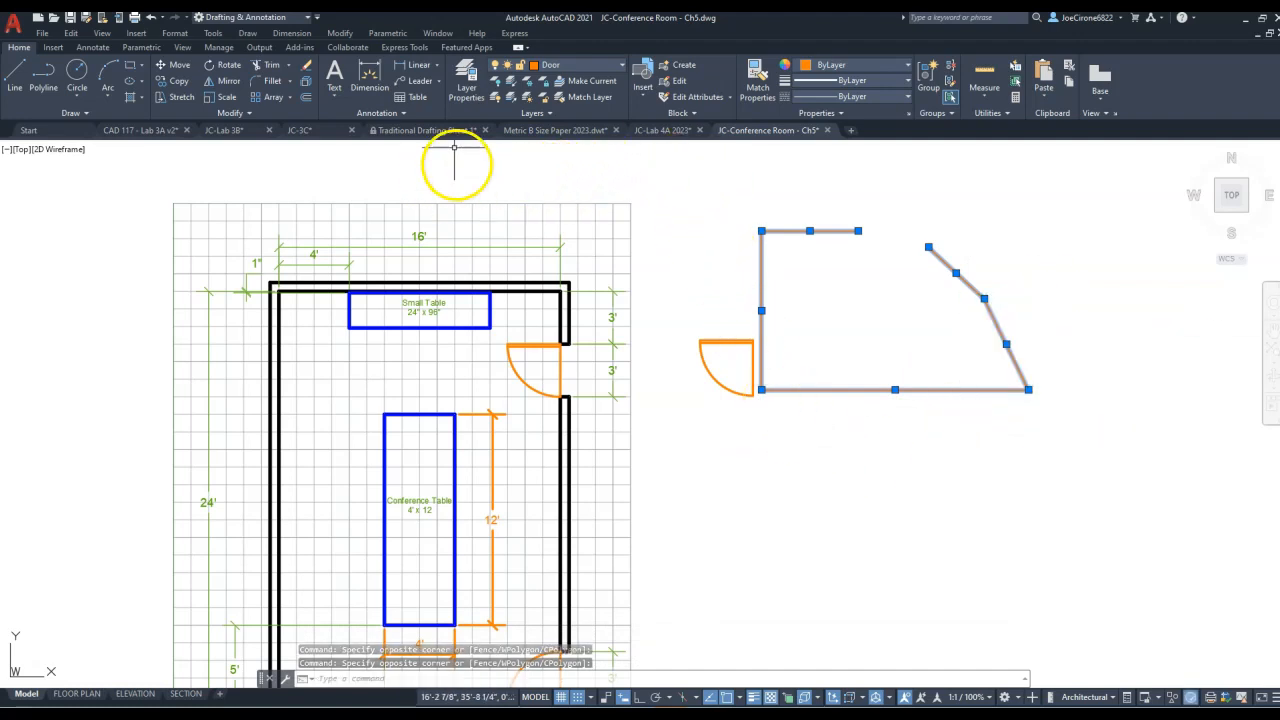
left_click(307, 65)
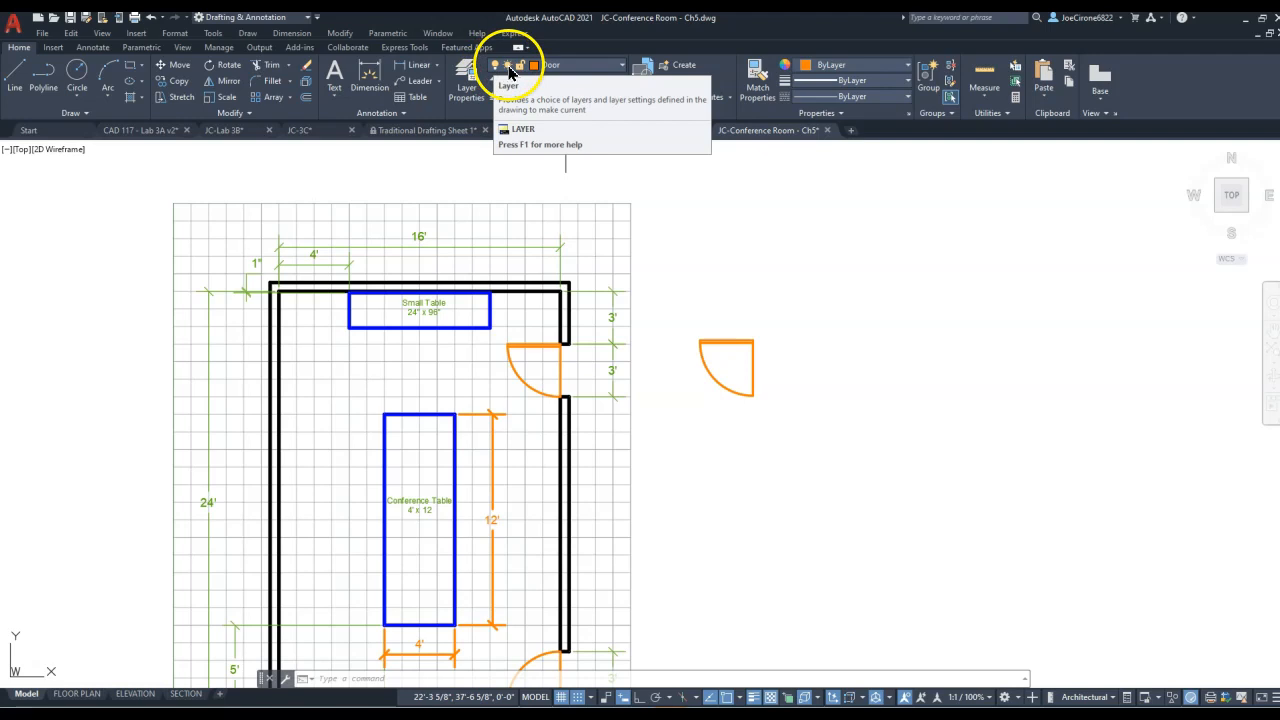
Erase the practice door with its swing beside the floor plan, and open the FLOOR PLAN layout.
left_click(848, 278)
scroll(877, 480, "down", 2)
middle_click_drag(881, 563, 880, 449)
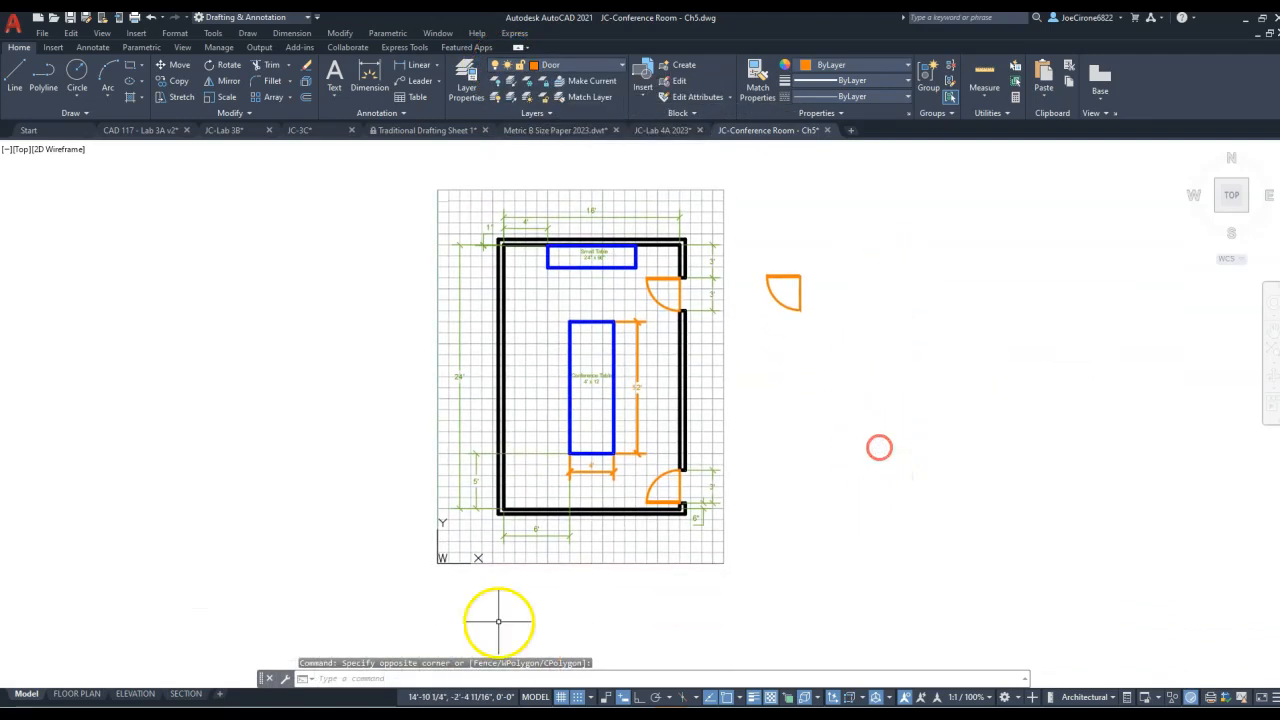
left_click(737, 338)
key("Delete")
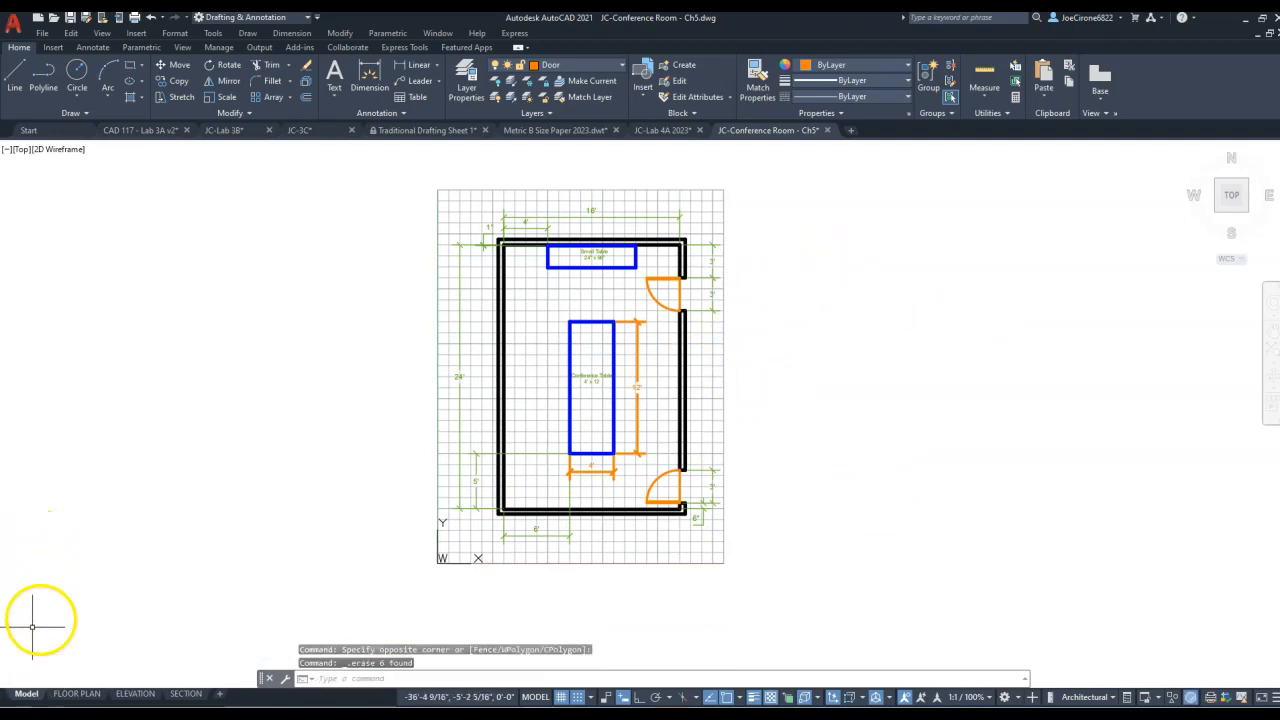
left_click(82, 694)
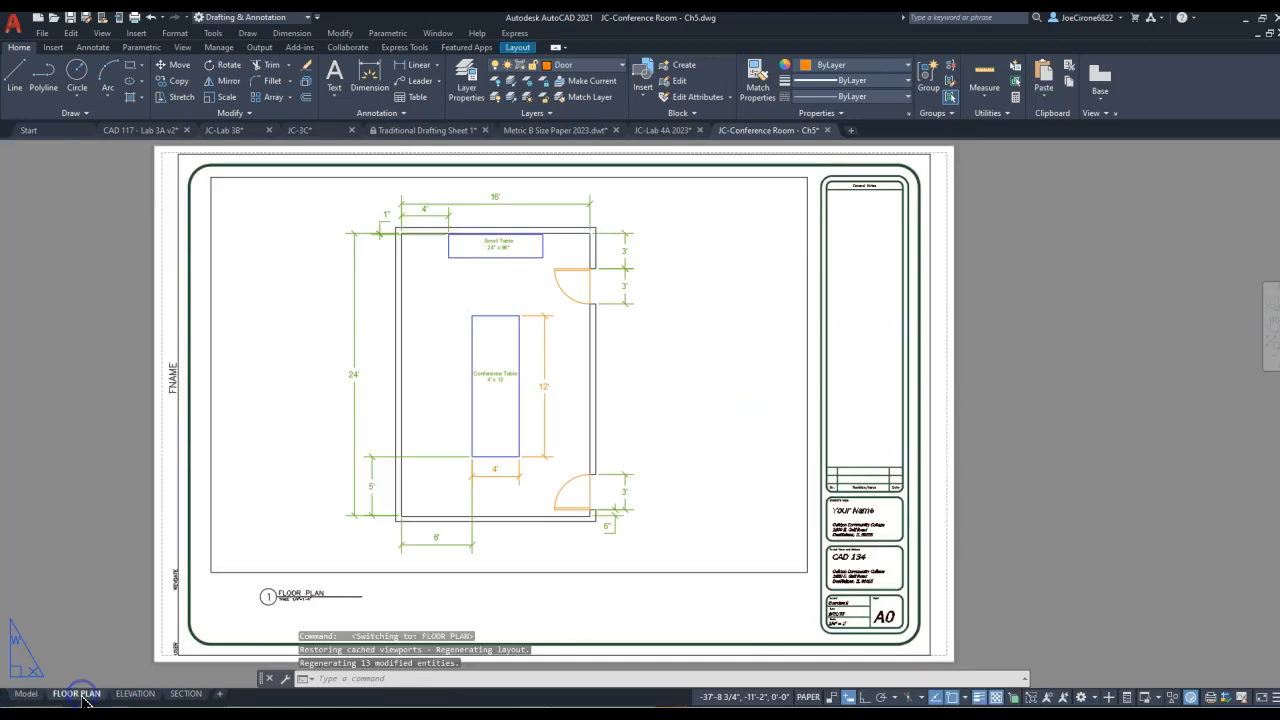